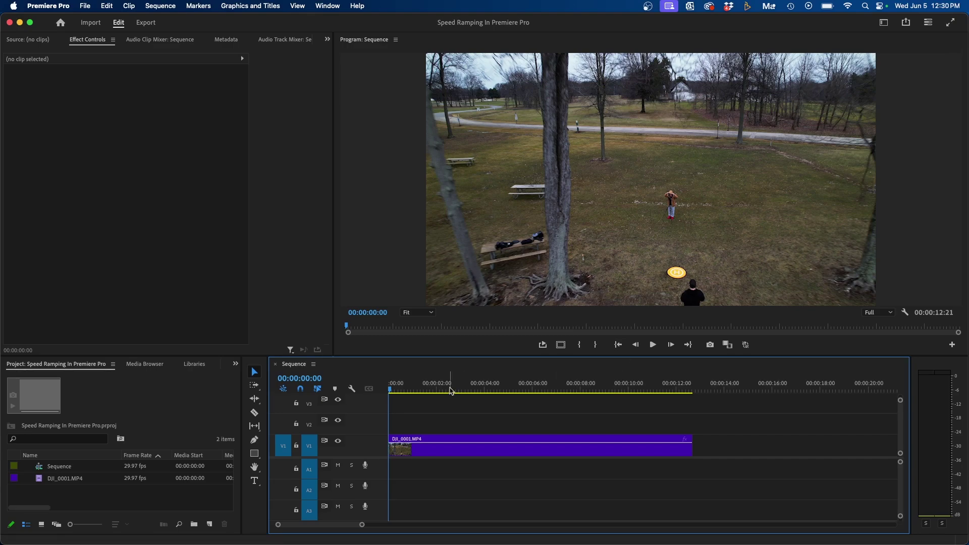
Preview the drone footage by playing and scrubbing through its first seconds.
key("space")
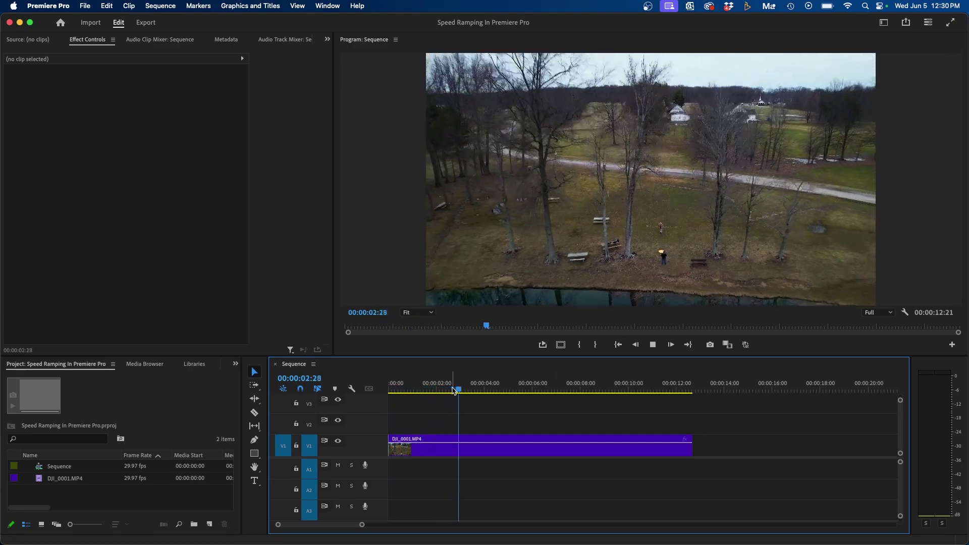
left_click(546, 446)
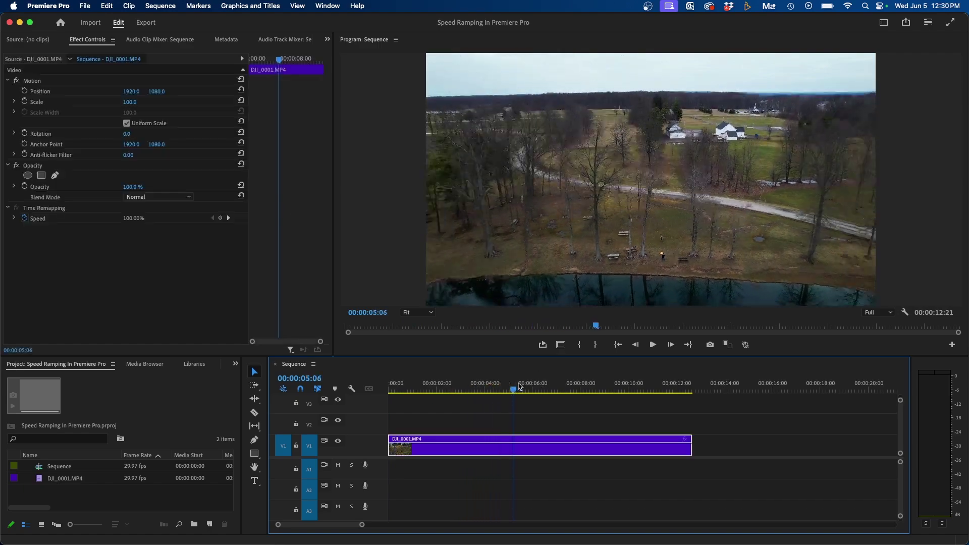
left_click(587, 385)
left_click(407, 385)
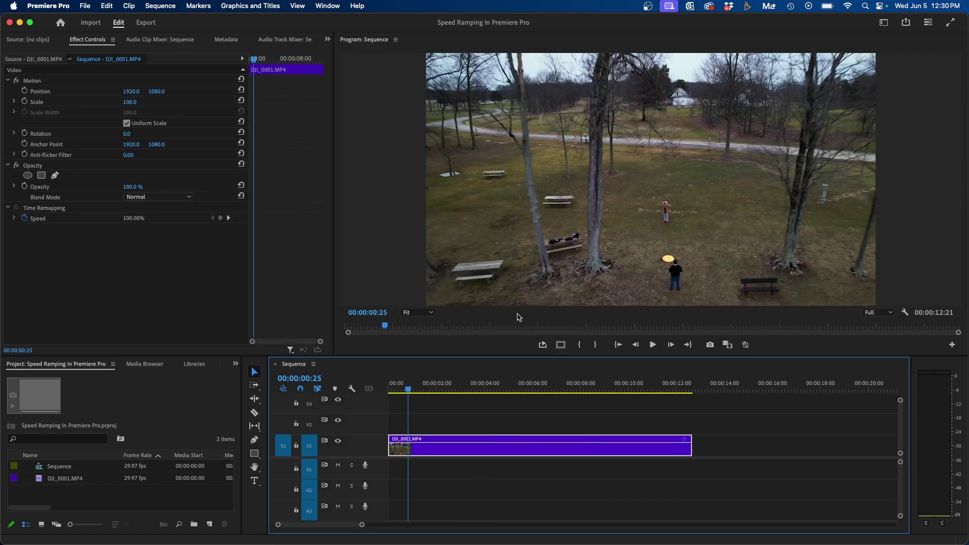
left_click(411, 387)
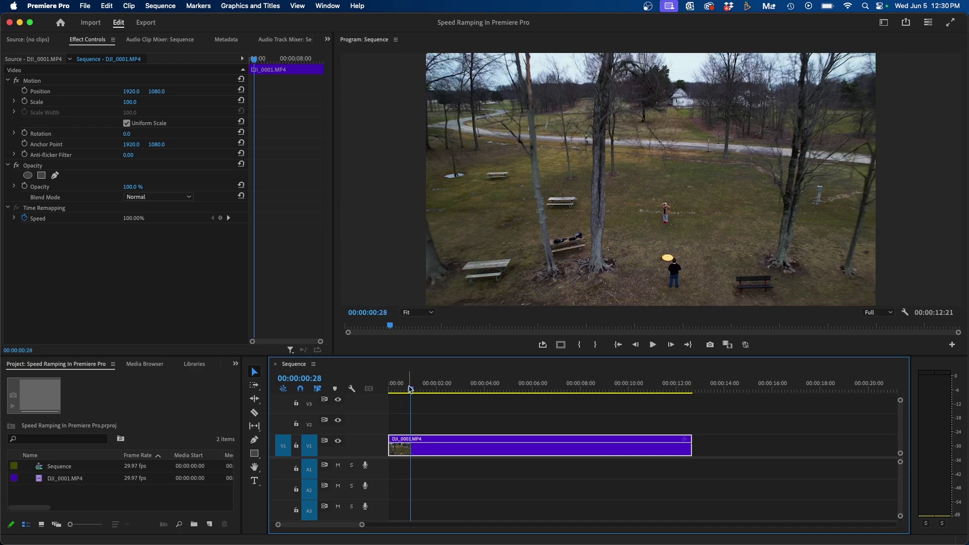
left_click_drag(412, 386, 580, 392)
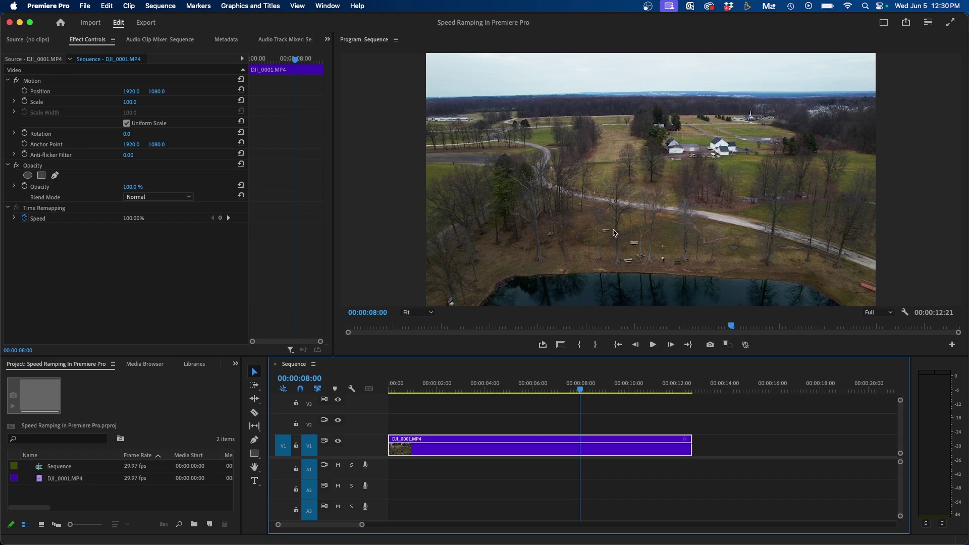
left_click_drag(426, 388, 415, 388)
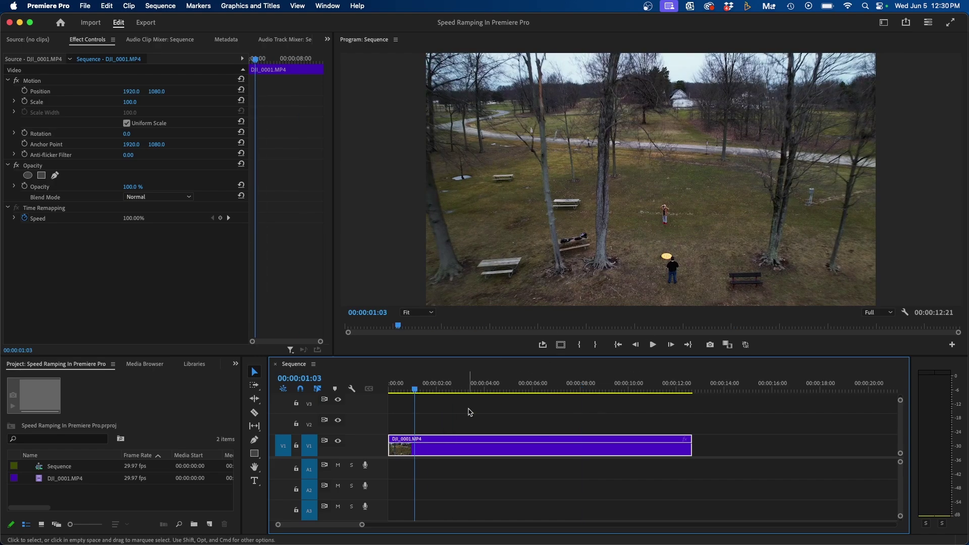
key("space")
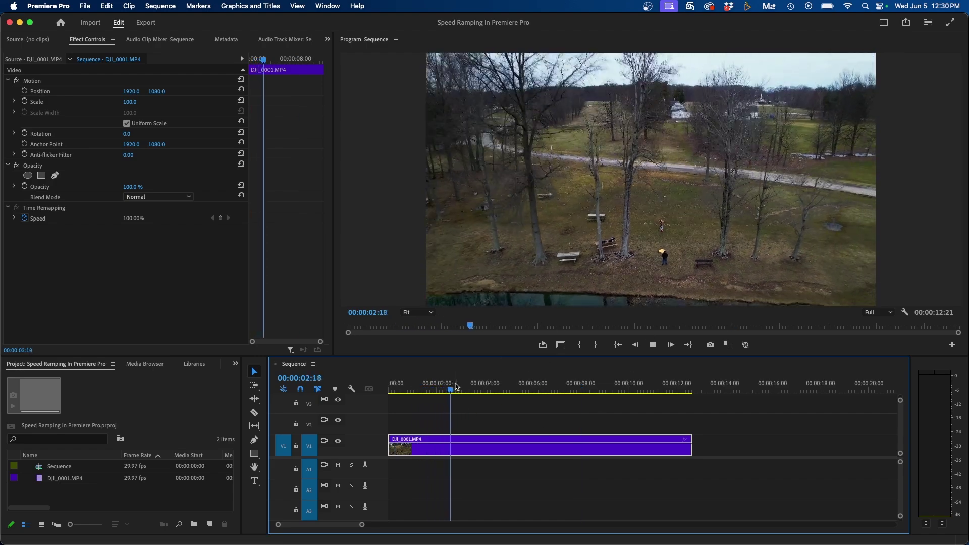
left_click(519, 387)
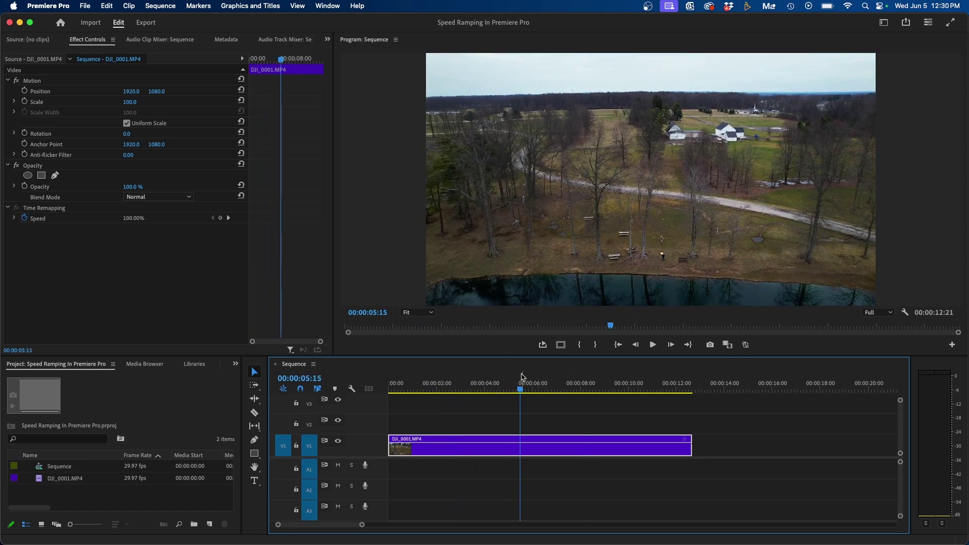
left_click_drag(520, 387, 560, 388)
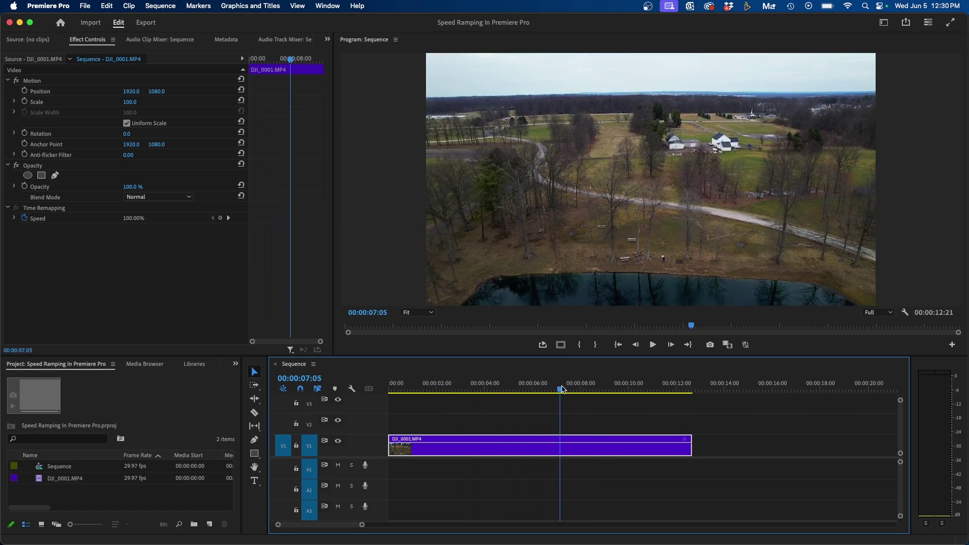
Reselect the drone clip and drag the V1 track edge to make it taller.
key("super+shift+a")
left_click(540, 448)
left_click_drag(370, 435, 372, 403)
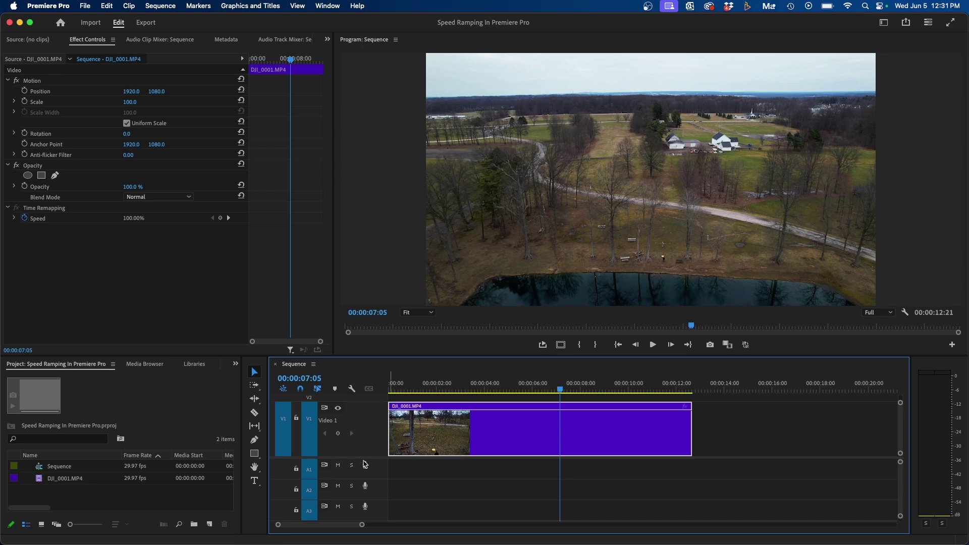
left_click_drag(370, 457, 370, 485)
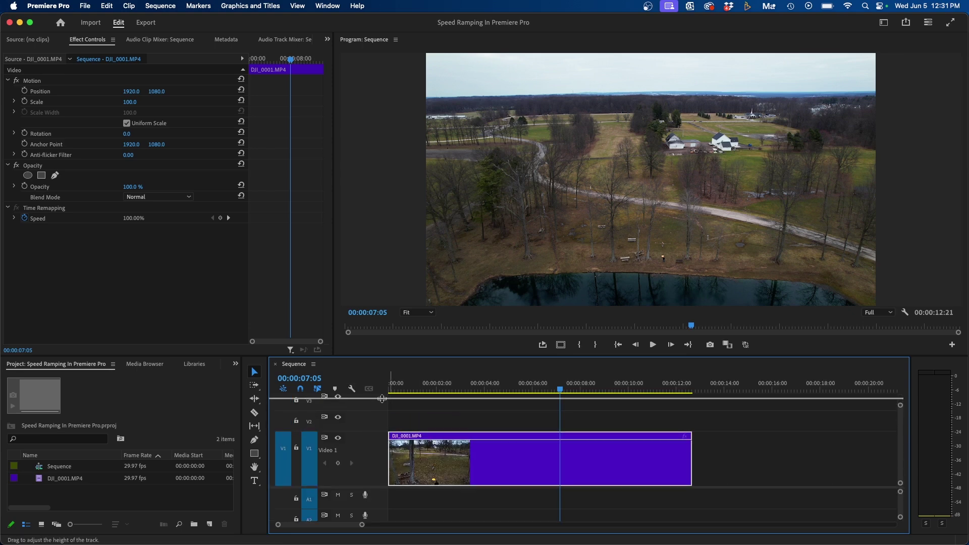
scroll(528, 431, "down", 2)
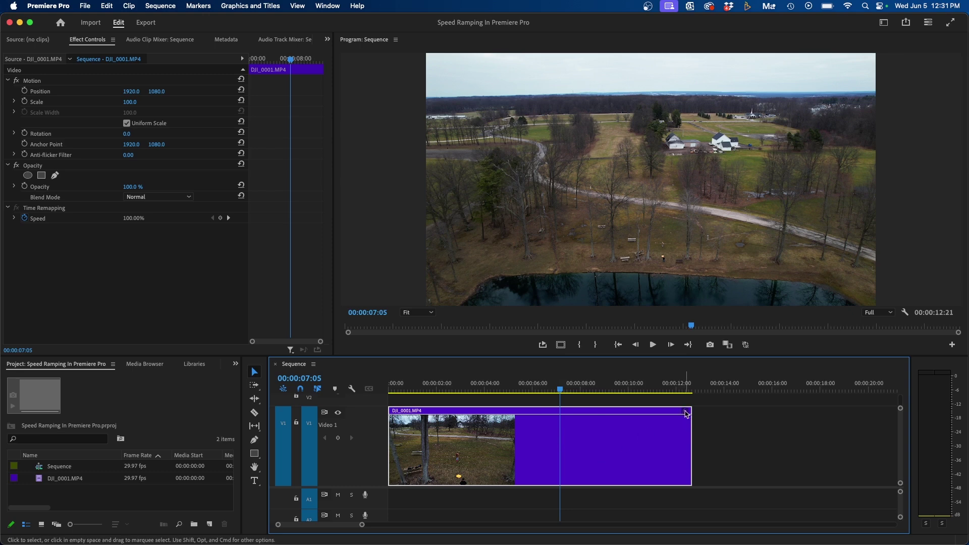
Show the clip's Time Remapping speed line, test a 141% speed, then undo to 100%.
left_click(685, 414)
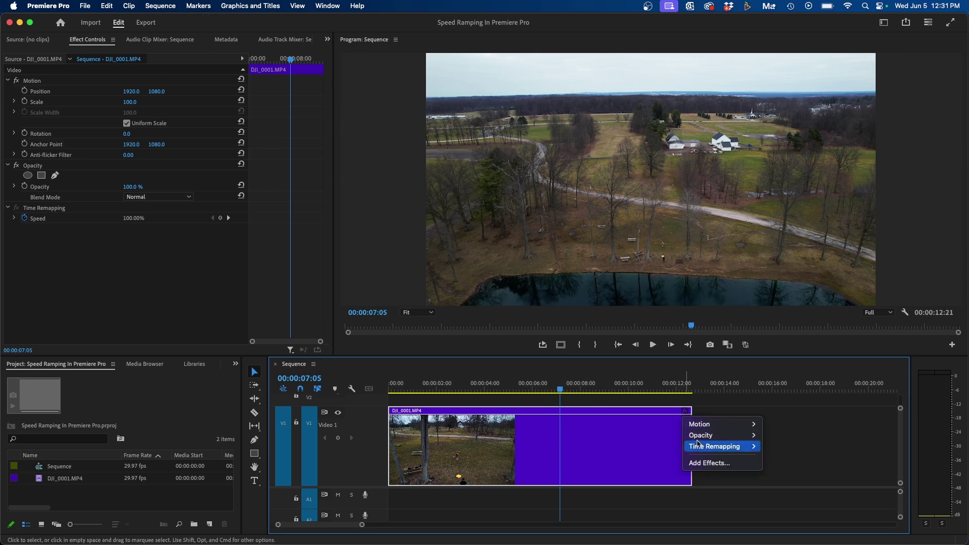
mouse_move(714, 445)
left_click(775, 446)
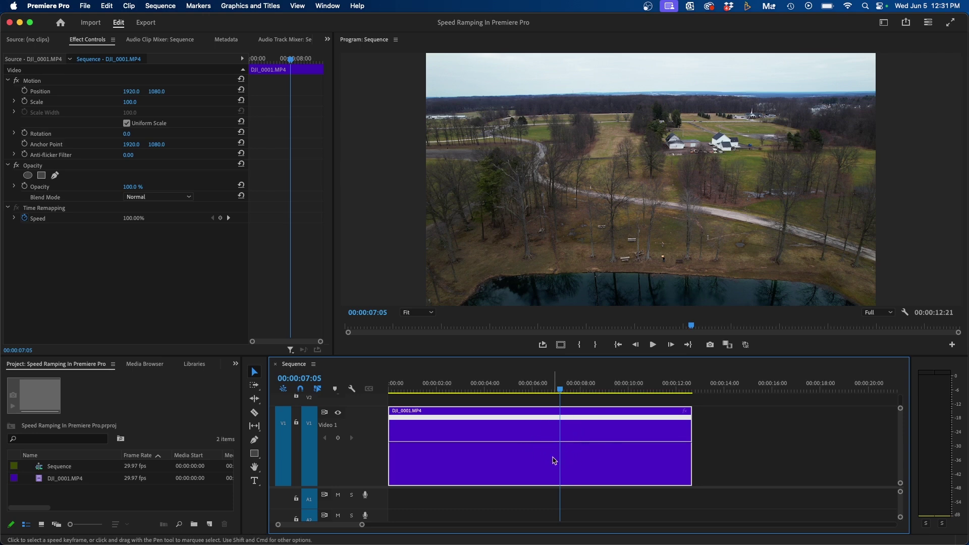
left_click_drag(553, 441, 560, 460)
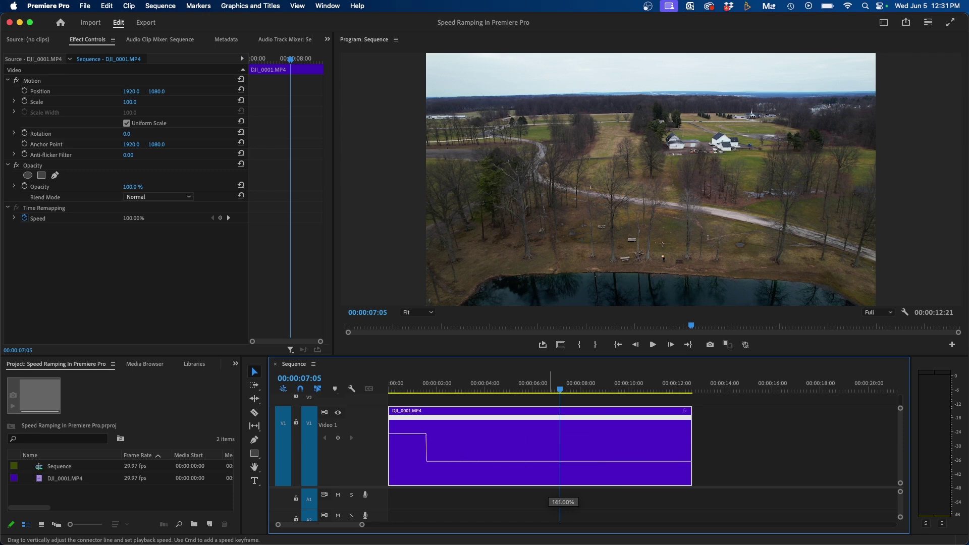
left_click_drag(560, 460, 561, 460)
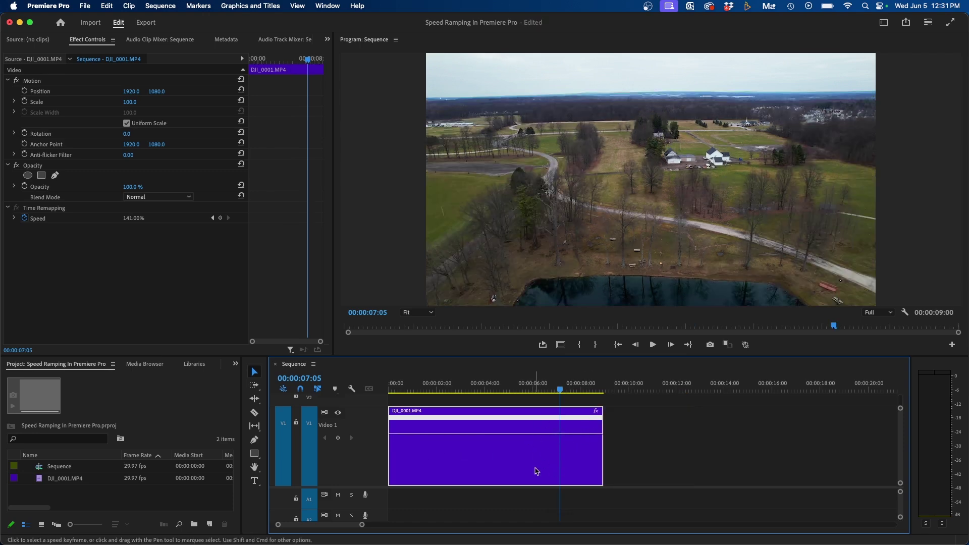
left_click(494, 381)
key("space")
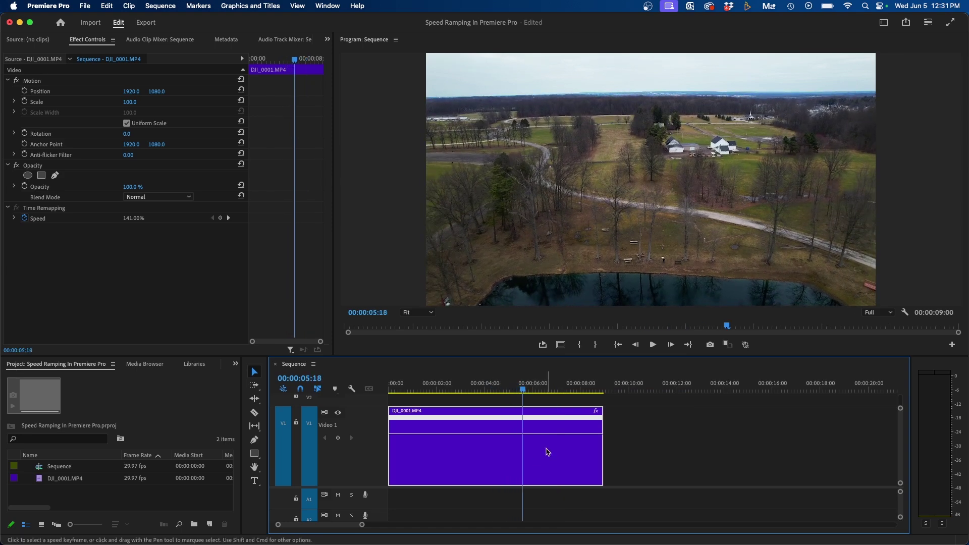
key("super+z")
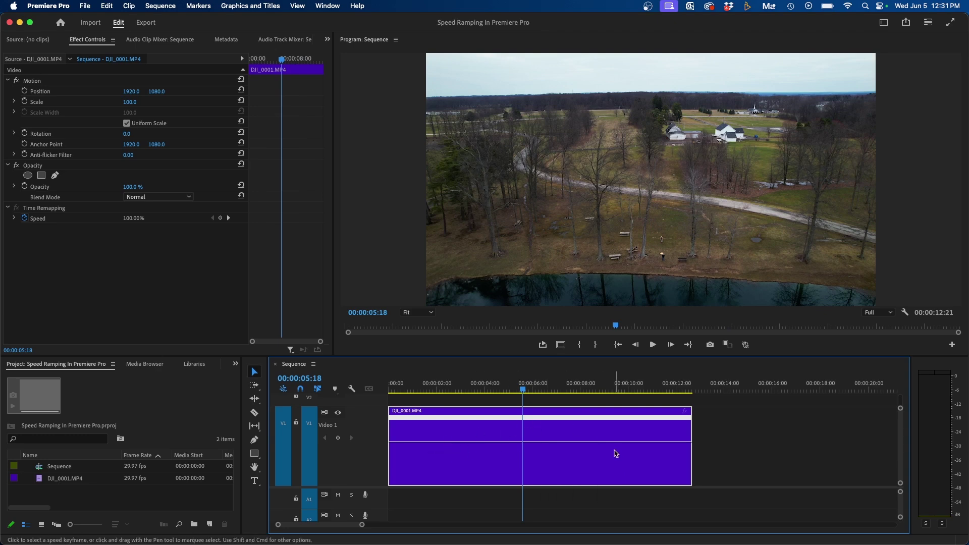
With the Pen tool, keyframe the speed rubber band at 00:00:02:13 and 00:00:07:25.
left_click(457, 391)
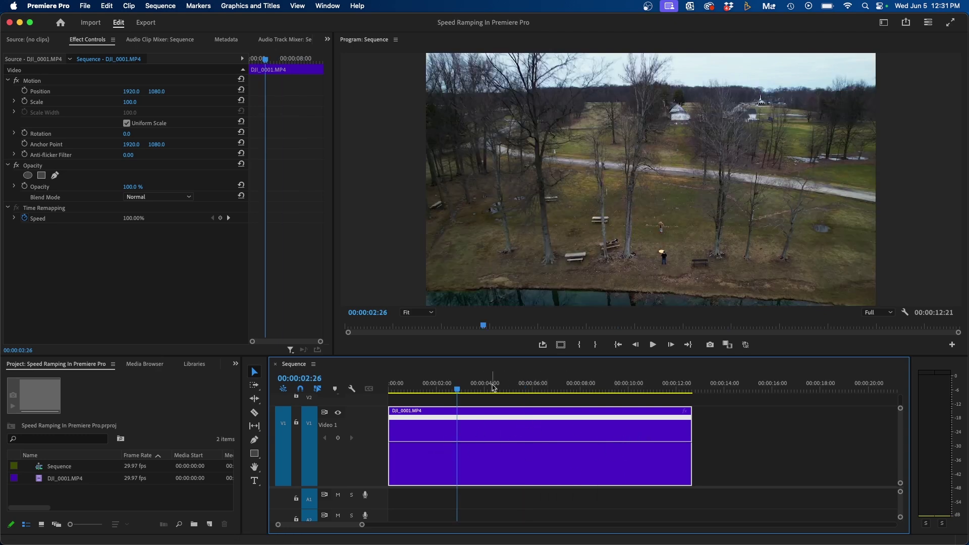
left_click(442, 392)
left_click_drag(441, 392, 447, 391)
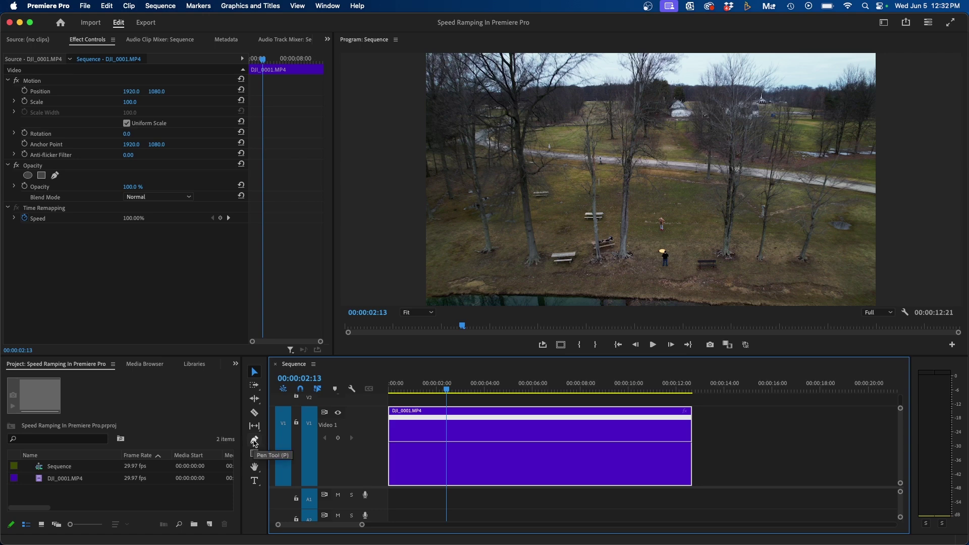
left_click(254, 441)
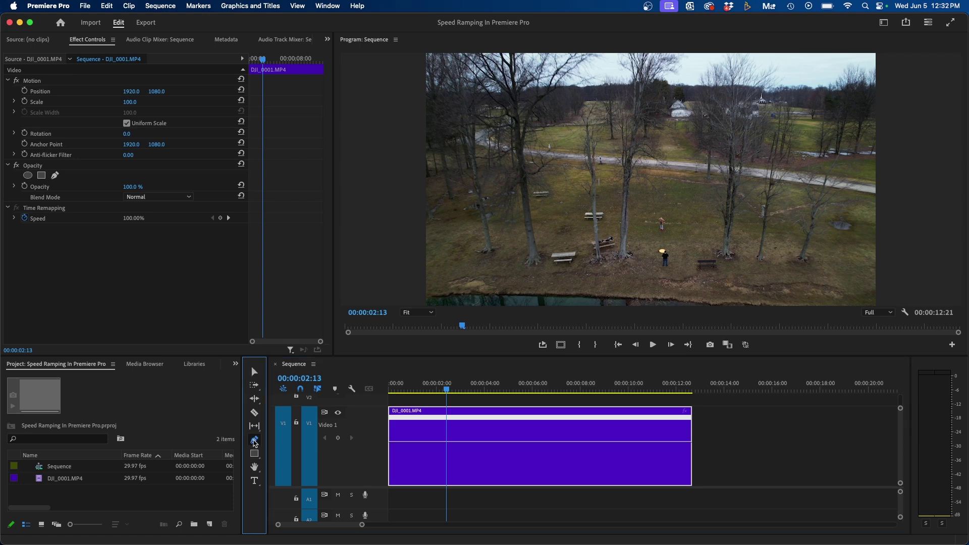
left_click(448, 442)
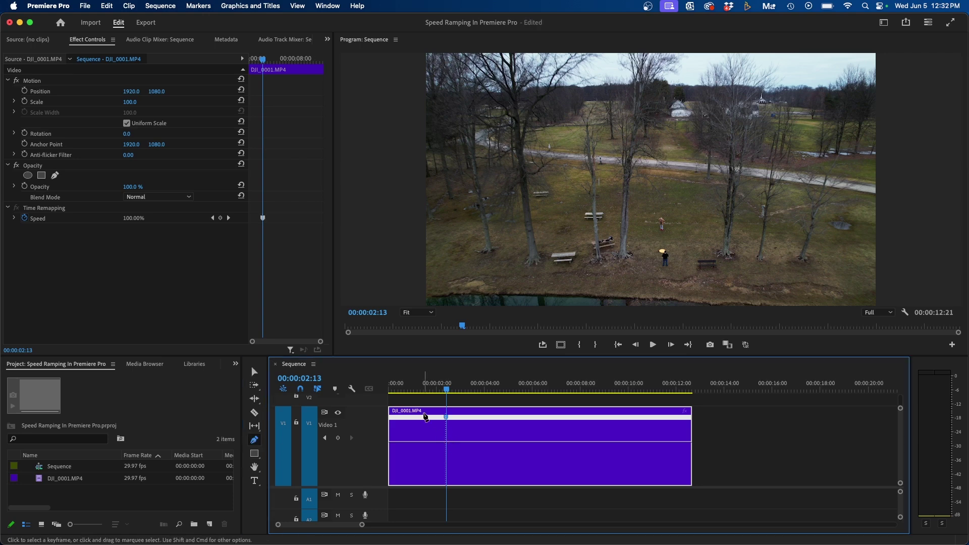
mouse_move(526, 388)
left_mouse_down()
mouse_move(660, 393)
mouse_move(560, 393)
mouse_move(577, 399)
left_mouse_up()
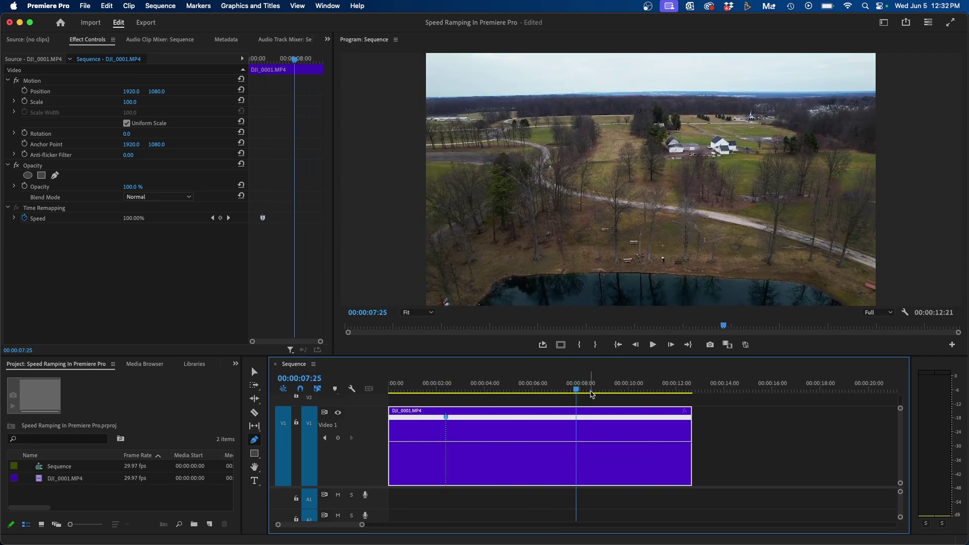
left_click(579, 441)
With the Selection tool, raise the speed between the keyframes to about 500%.
left_click(254, 373)
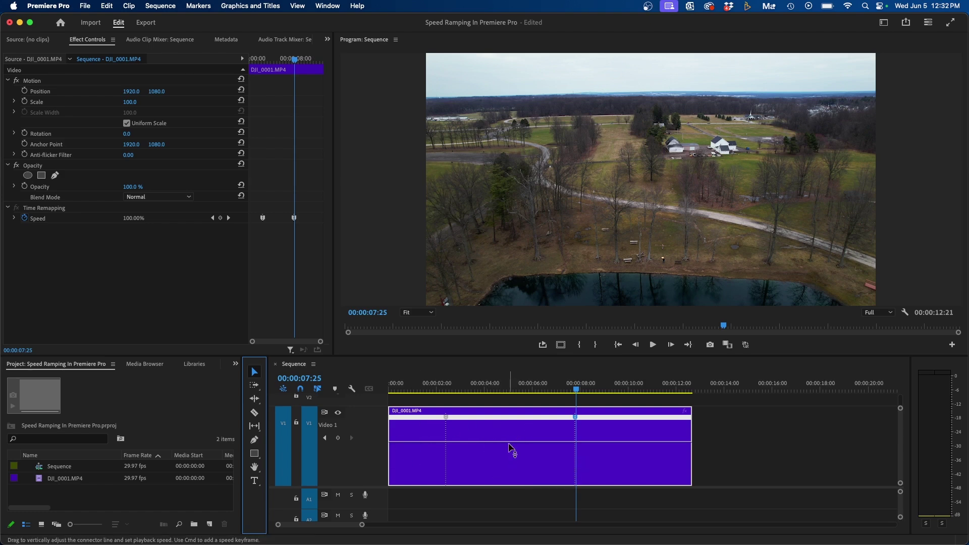
left_click_drag(509, 448, 509, 409)
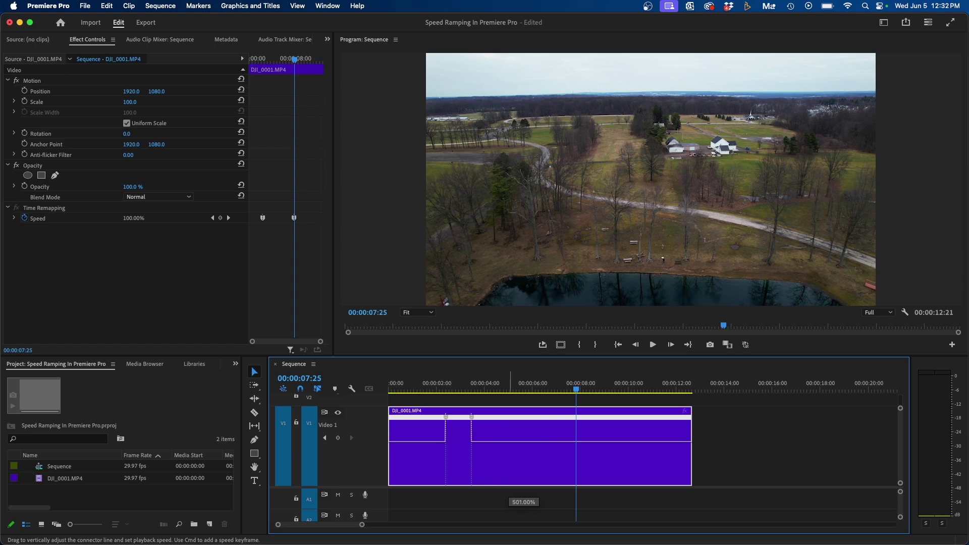
left_click_drag(509, 416, 508, 245)
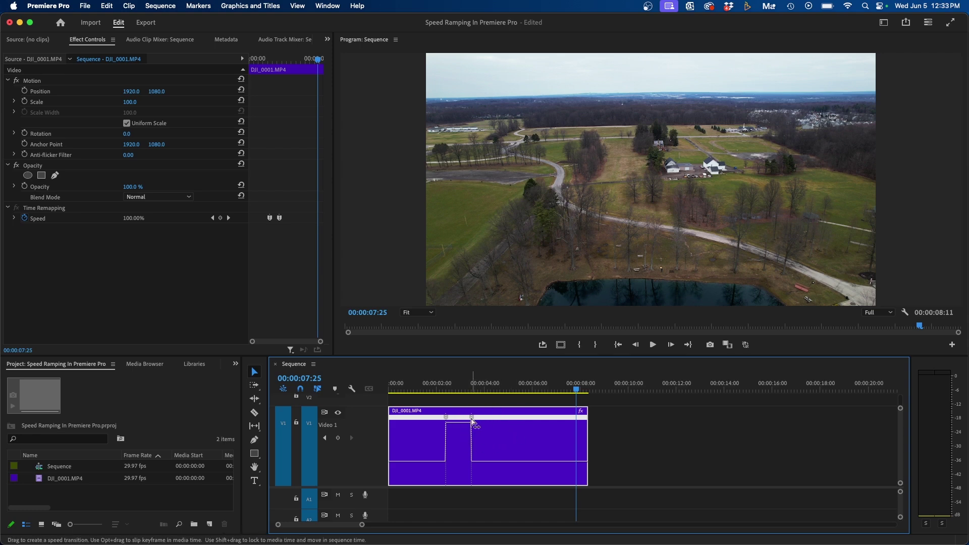
Split the speed keyframe into a gradual transition and preview the ramp from the start.
left_click_drag(472, 421, 497, 425)
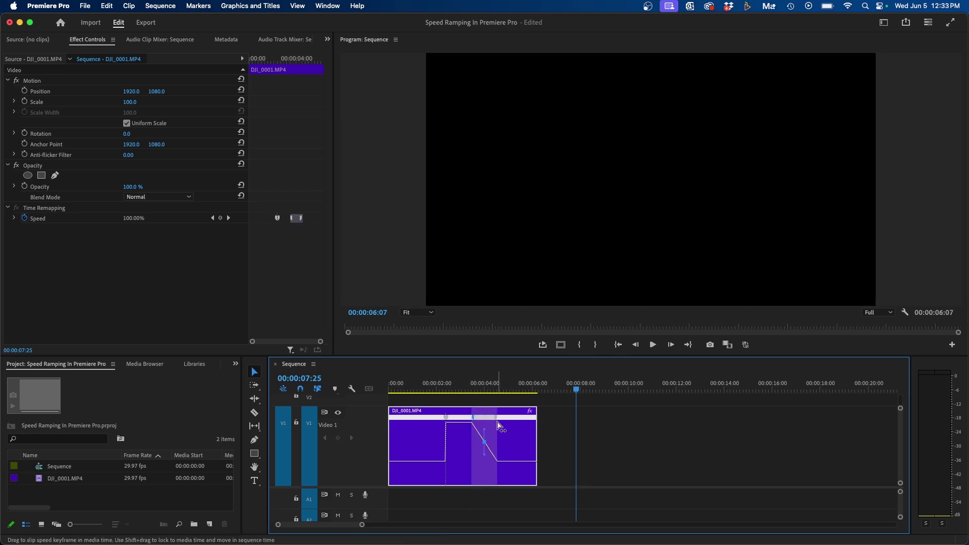
left_click_drag(446, 419, 400, 426)
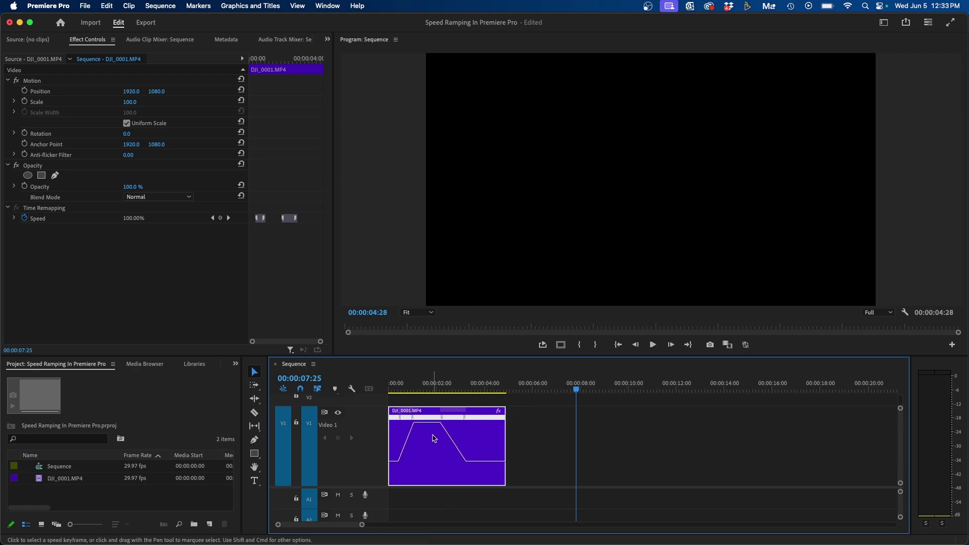
key("Home")
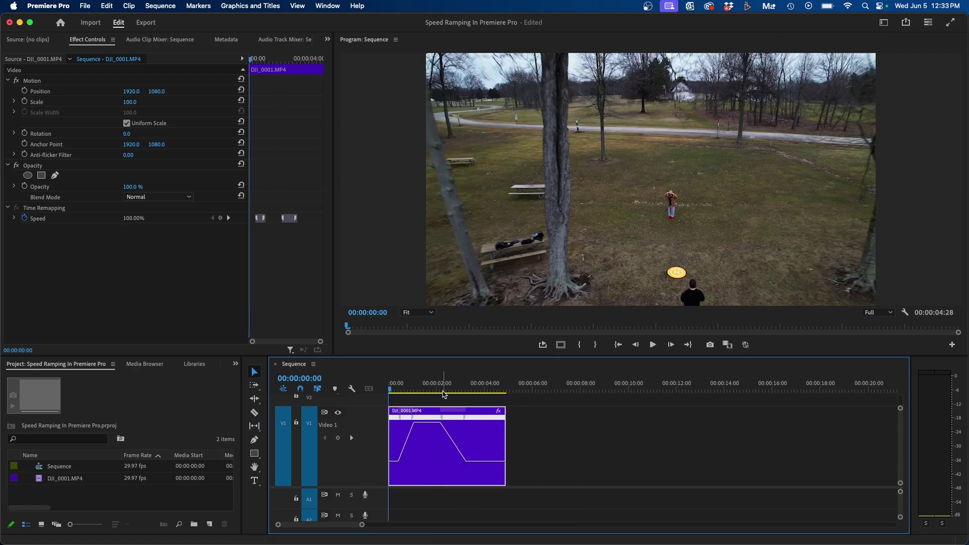
key("space")
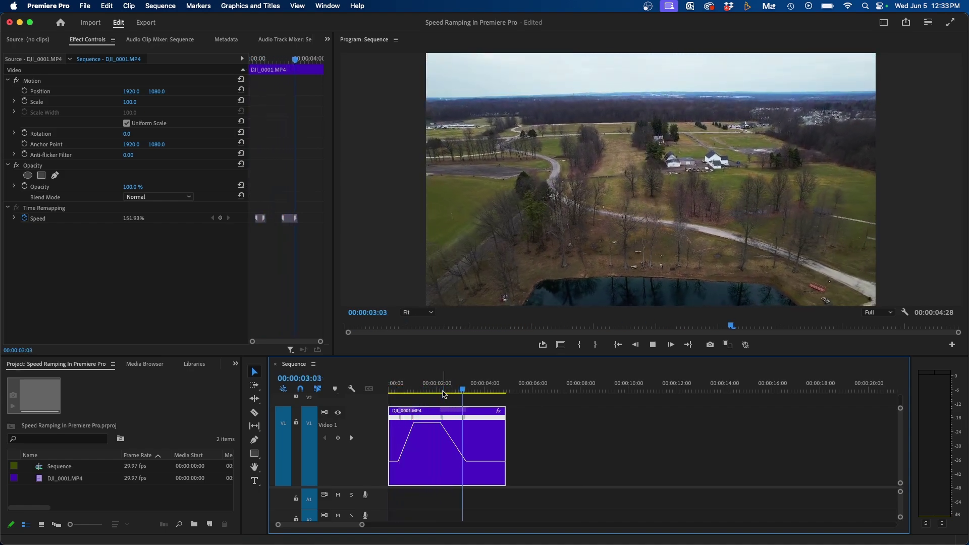
key("space")
Reposition a speed keyframe and raise the middle section's speed to 499%.
left_click_drag(416, 421, 428, 421)
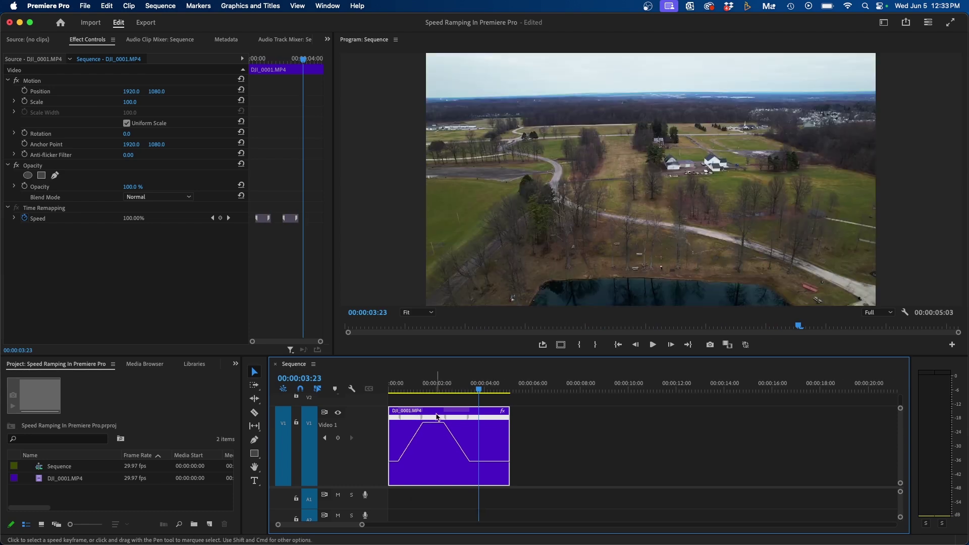
mouse_move(444, 421)
left_mouse_down()
mouse_move(468, 425)
mouse_move(472, 416)
mouse_move(451, 416)
left_mouse_up()
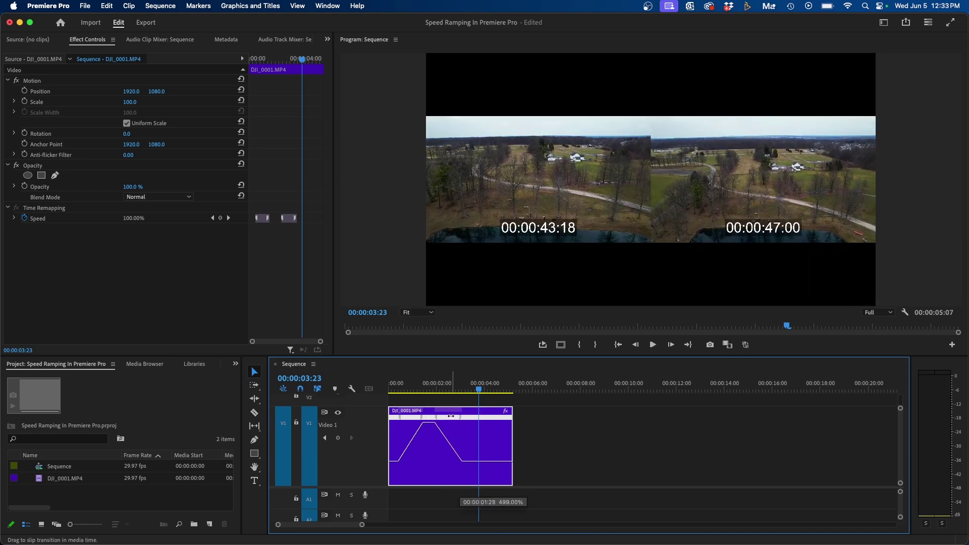
left_click_drag(451, 416, 451, 417)
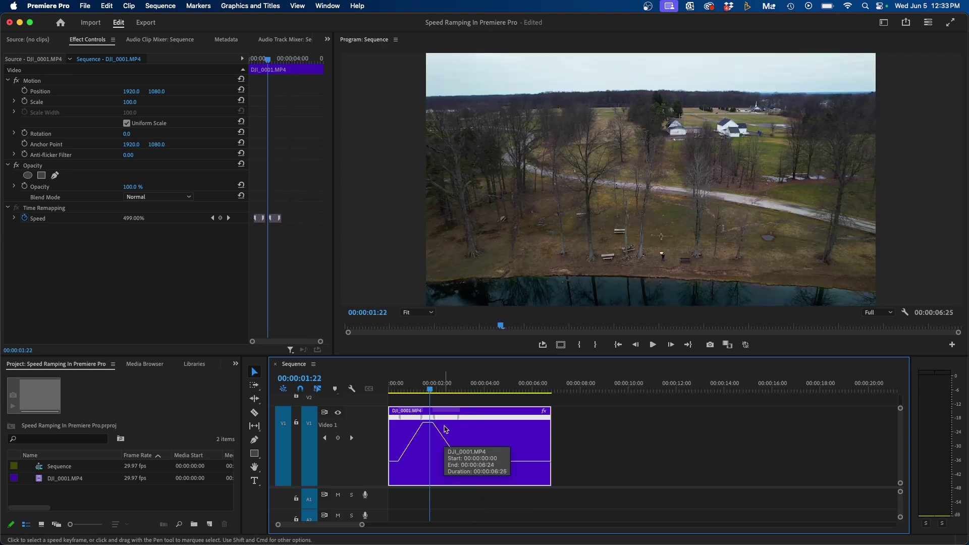
key("=")
key("=")
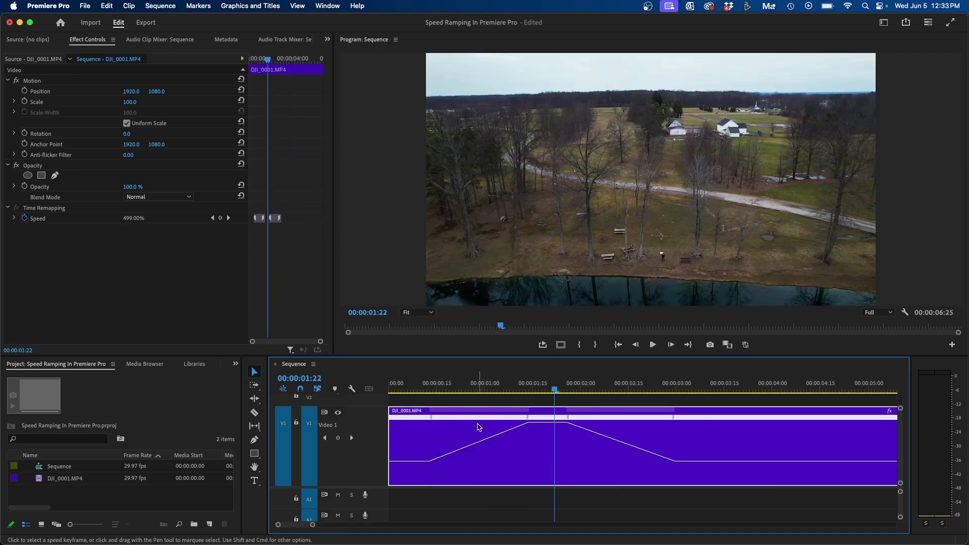
Ease both speed transitions into smooth S-curves and play back the ramp.
left_click(478, 427)
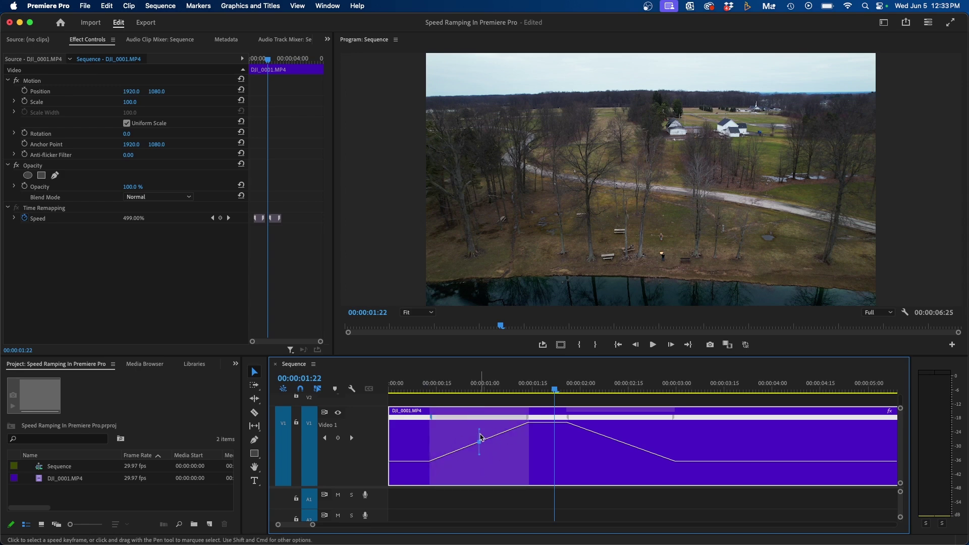
left_click_drag(481, 437, 527, 455)
left_click(436, 386)
left_click_drag(437, 386, 536, 388)
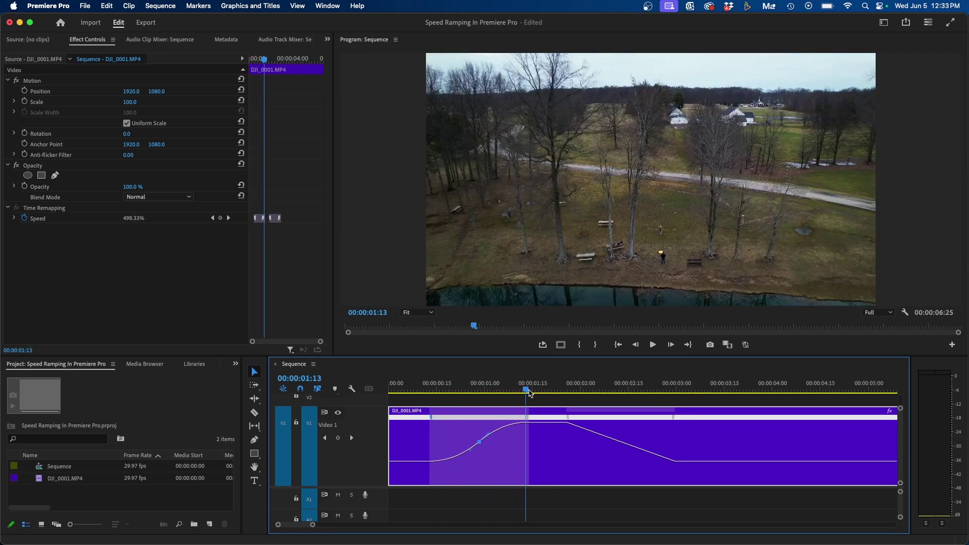
left_click(624, 429)
left_click_drag(621, 427, 573, 432)
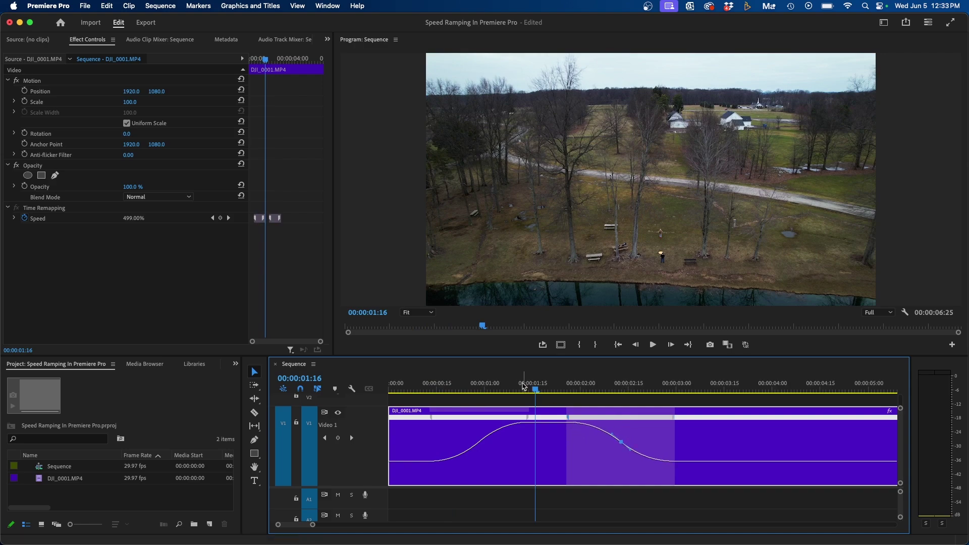
left_click_drag(525, 388, 392, 410)
key("space")
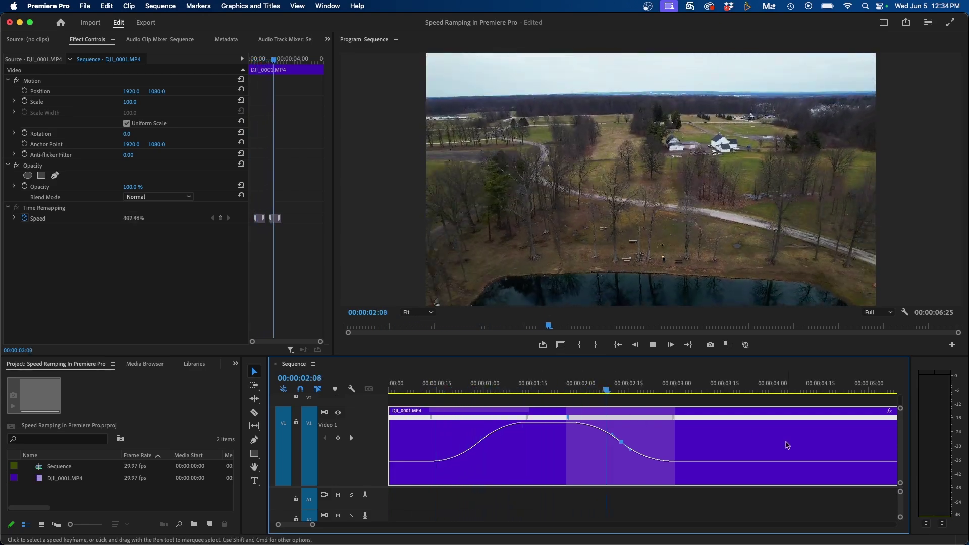
key("space")
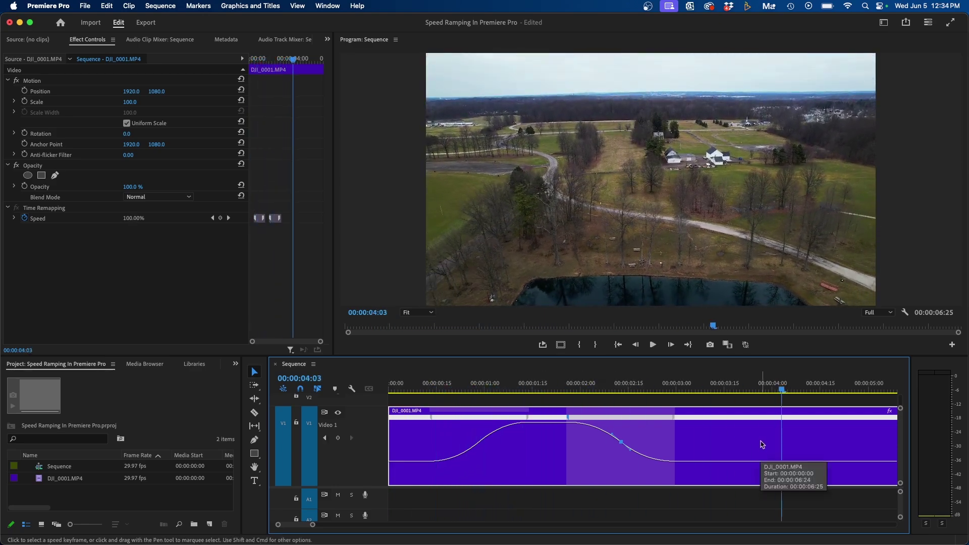
Move the end speed keyframe earlier and raise the fast section to about 510%.
left_click_drag(675, 421, 569, 421)
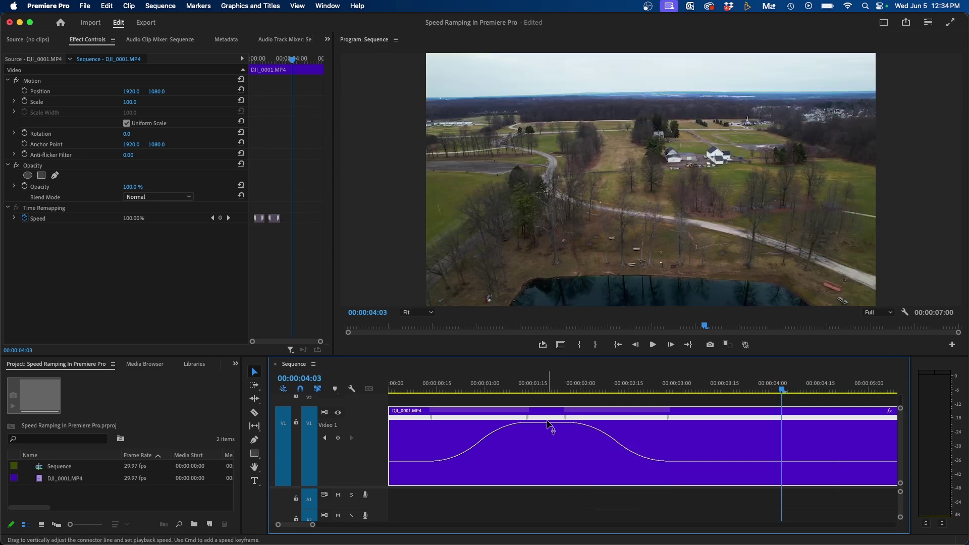
left_click_drag(549, 429, 550, 413)
left_click(414, 389)
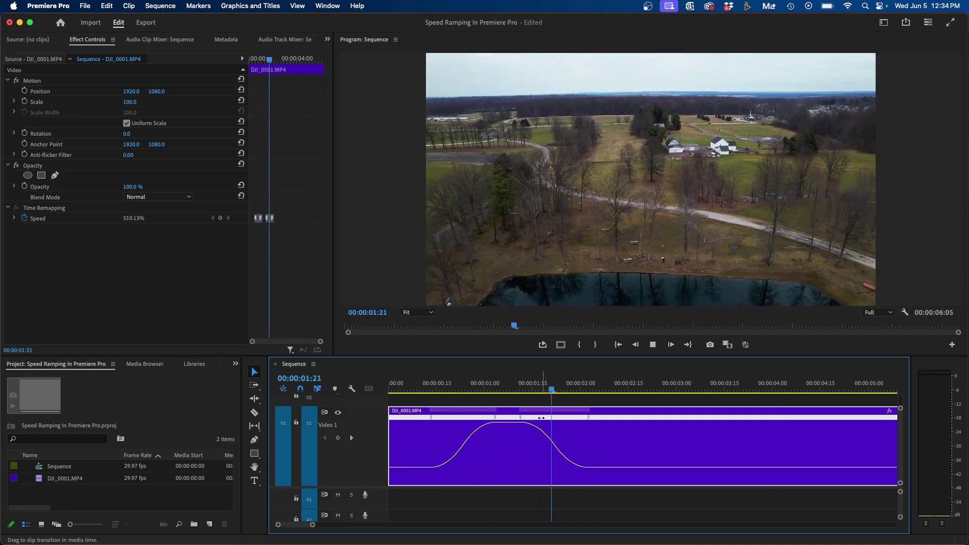
key("space")
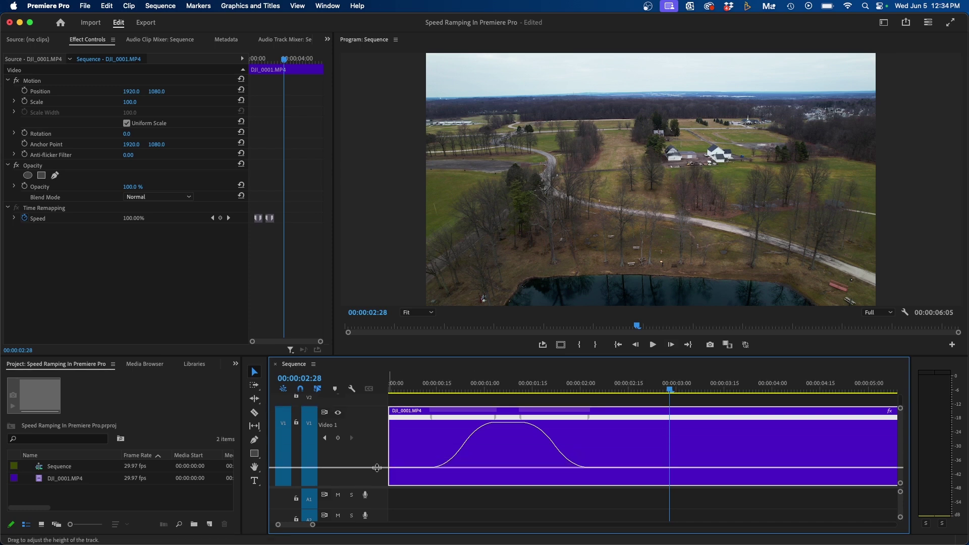
Shrink V1, target V2, and create a new adjustment layer in the project.
left_click_drag(377, 453, 391, 476)
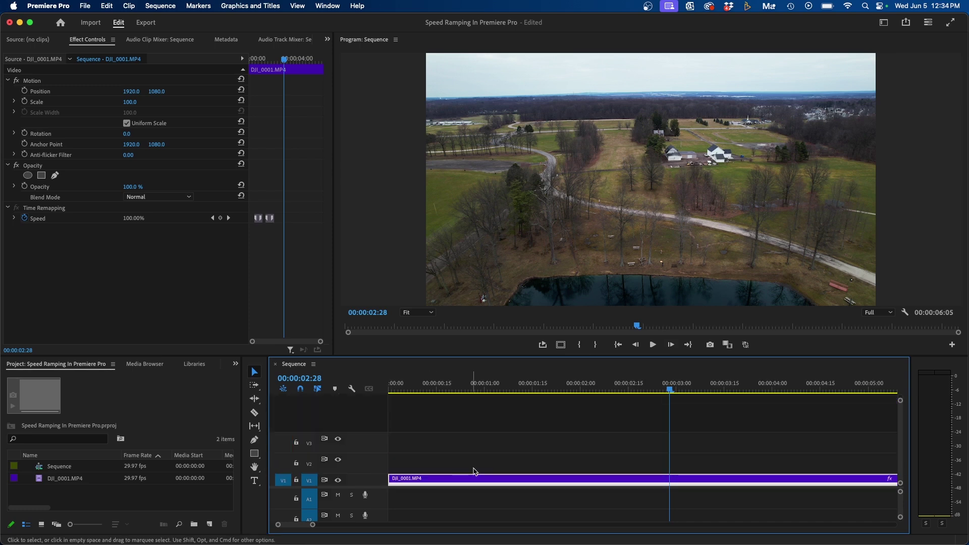
left_click(309, 463)
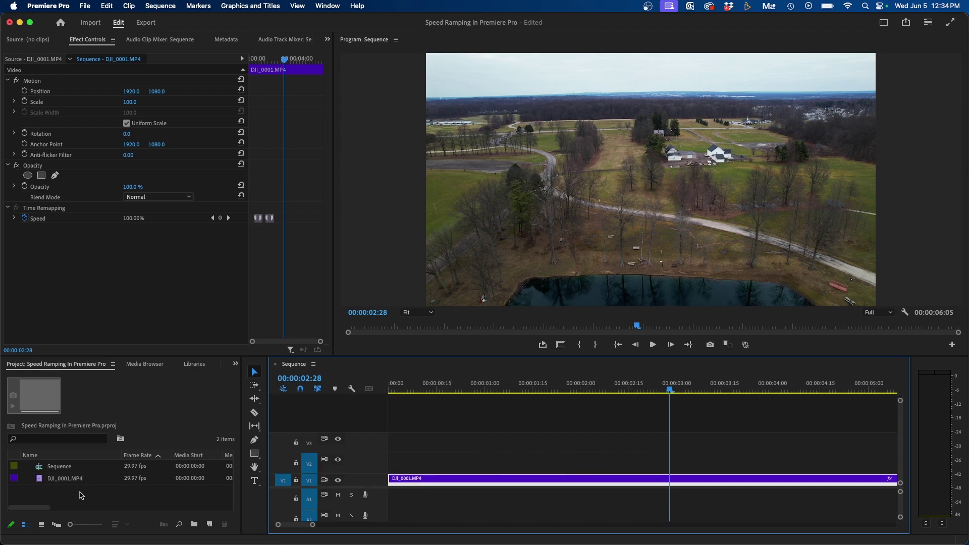
left_click(80, 495)
left_click(209, 524)
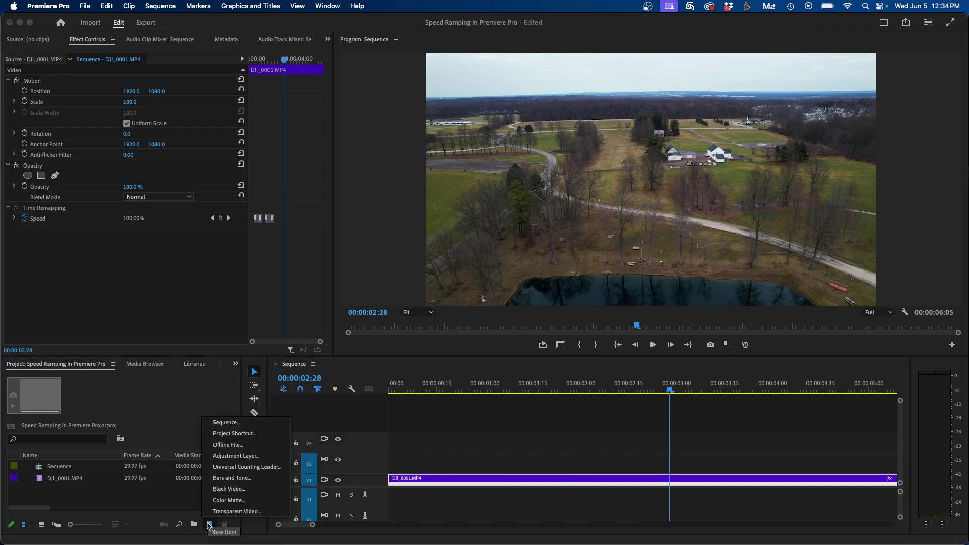
left_click(232, 458)
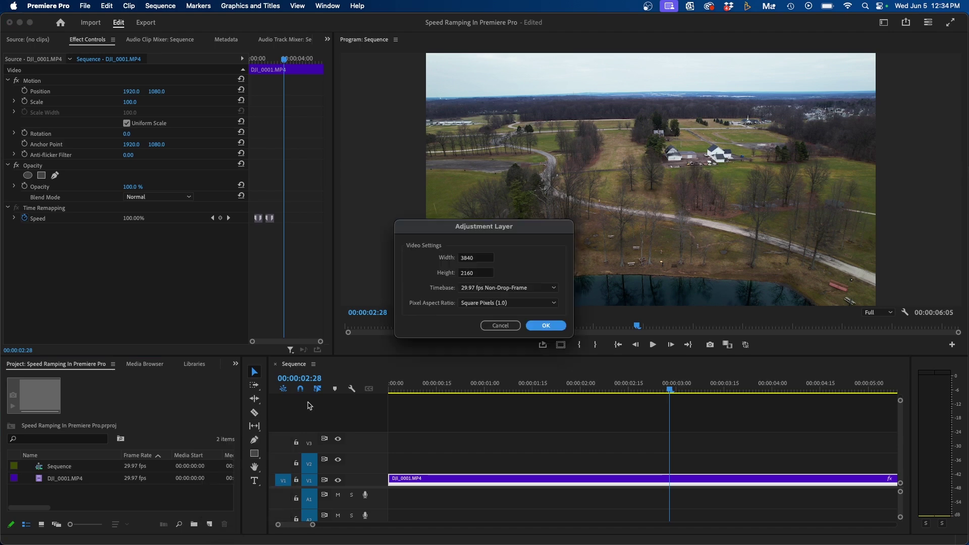
left_click(546, 325)
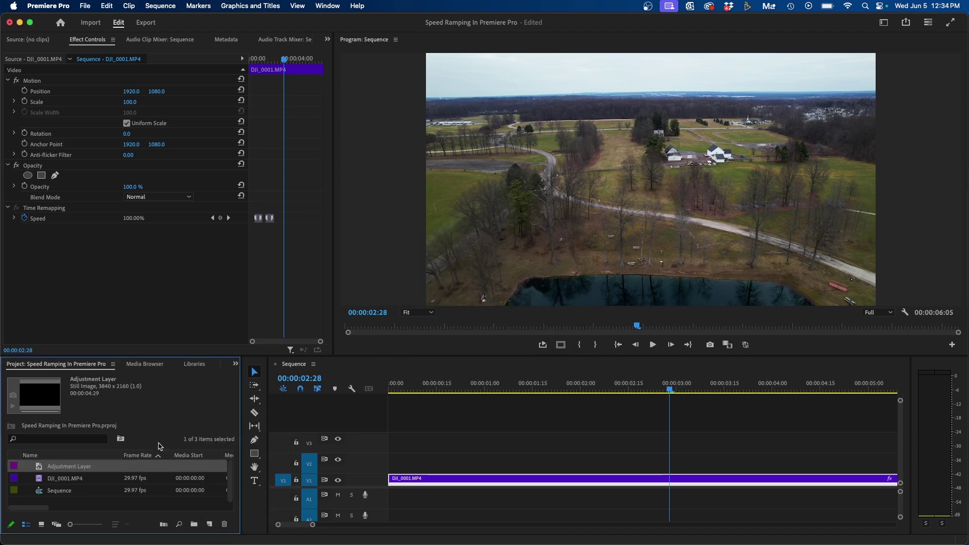
Place the adjustment layer on V2 and extend it to the drone clip's end.
left_click_drag(69, 469, 544, 469)
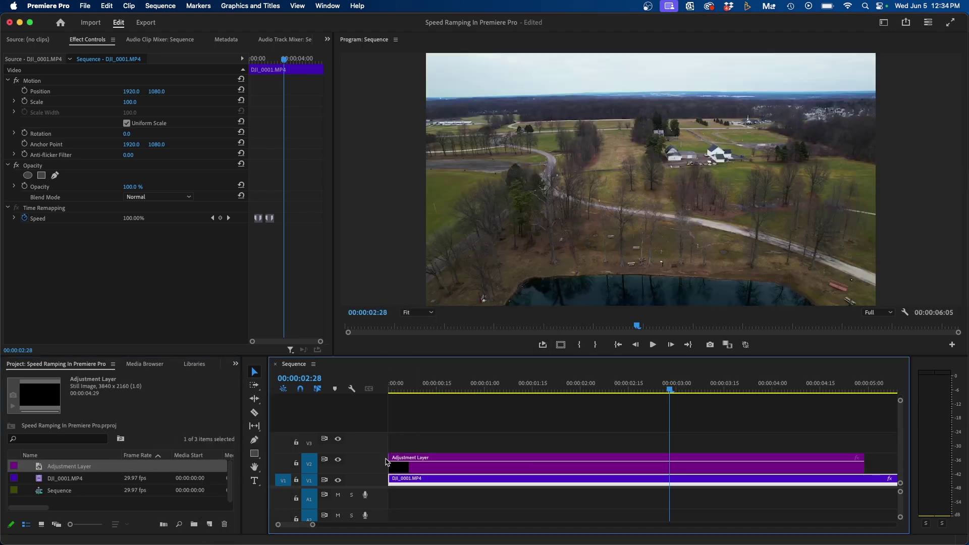
left_click(543, 469)
key("minus")
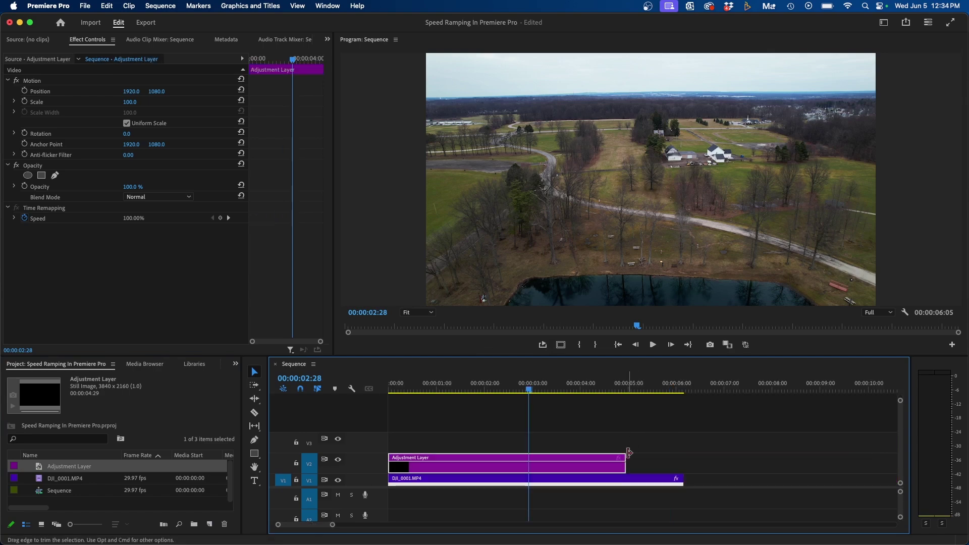
left_click_drag(625, 463, 684, 458)
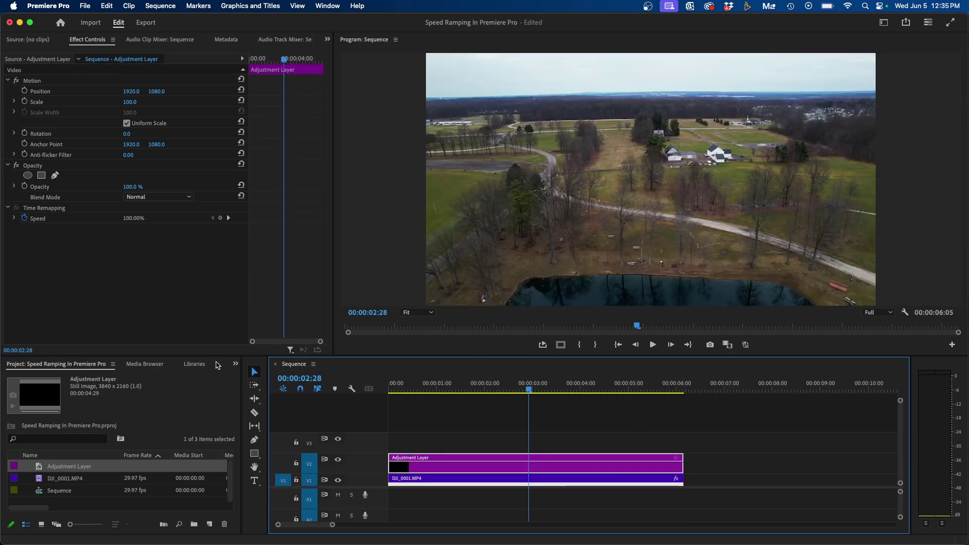
Search 'directional' in Effects and drop Directional Blur onto the adjustment layer.
left_click(235, 364)
left_click(256, 420)
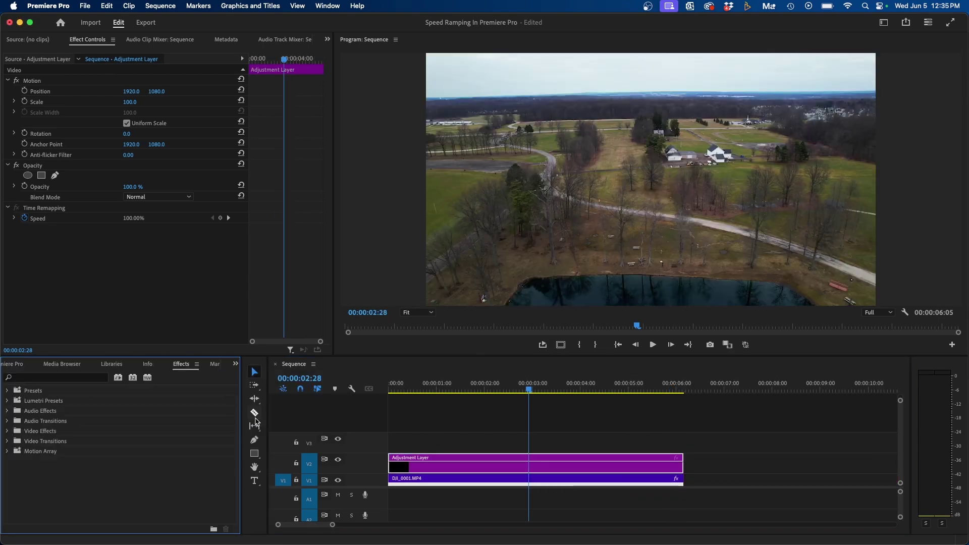
left_click(55, 378)
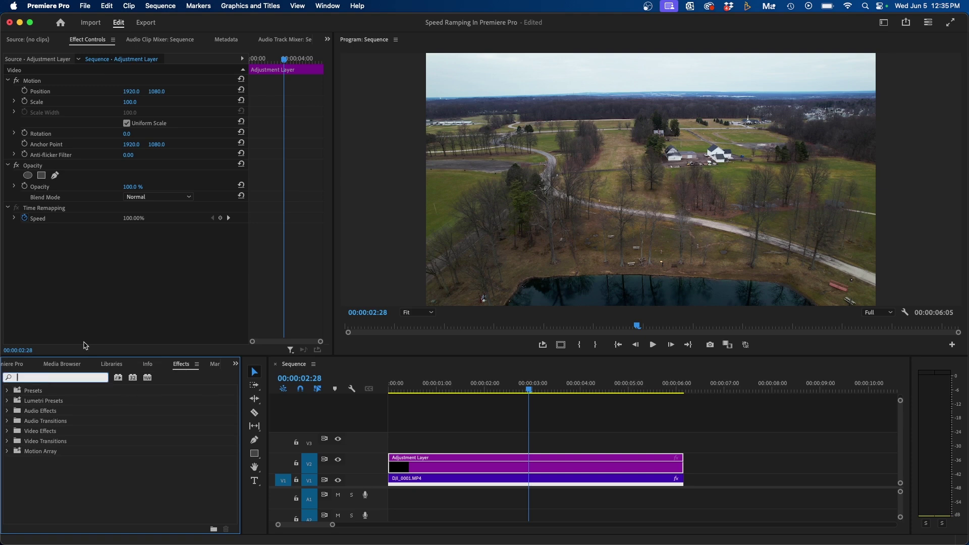
left_click(327, 5)
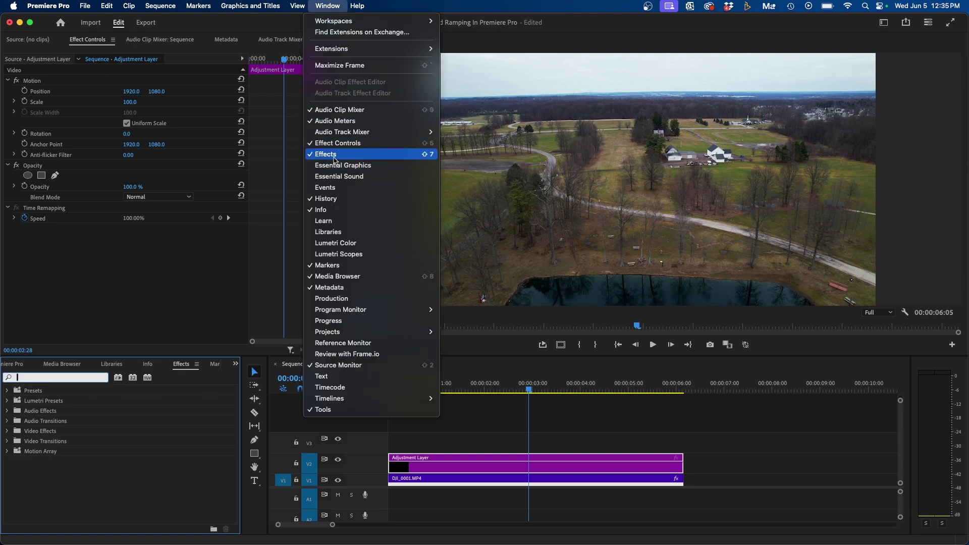
left_click(81, 431)
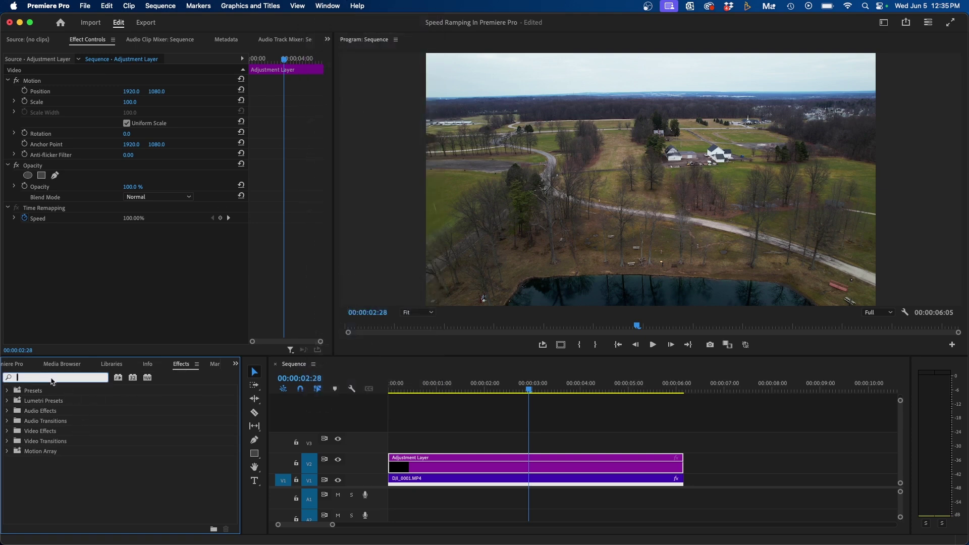
type("directional")
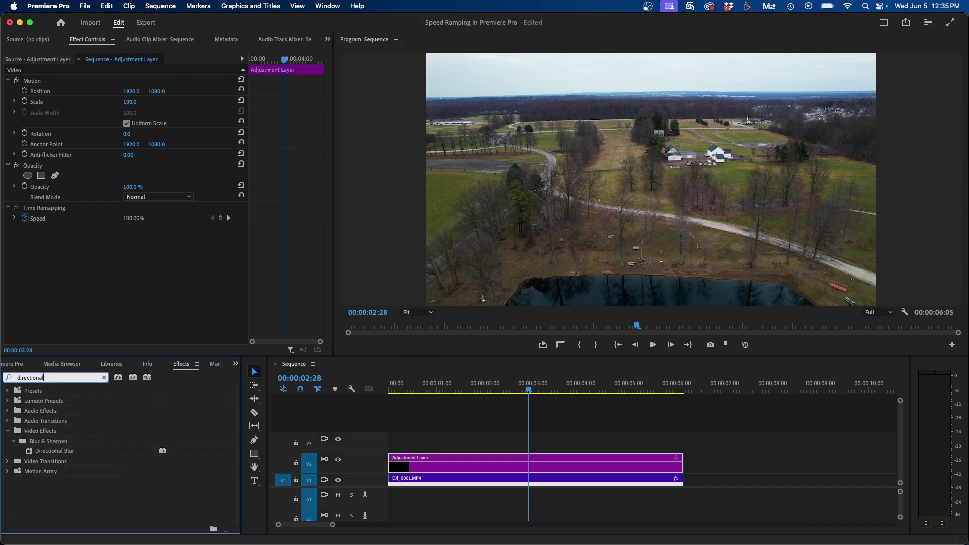
left_click_drag(55, 451, 473, 469)
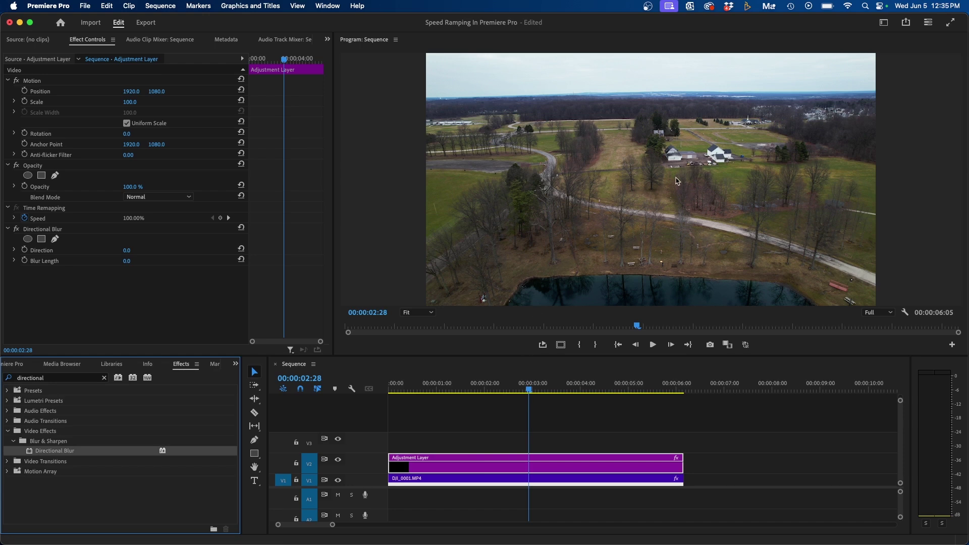
Move the playhead to the drone clip's first speed keyframe via Effect Controls.
left_click(469, 479)
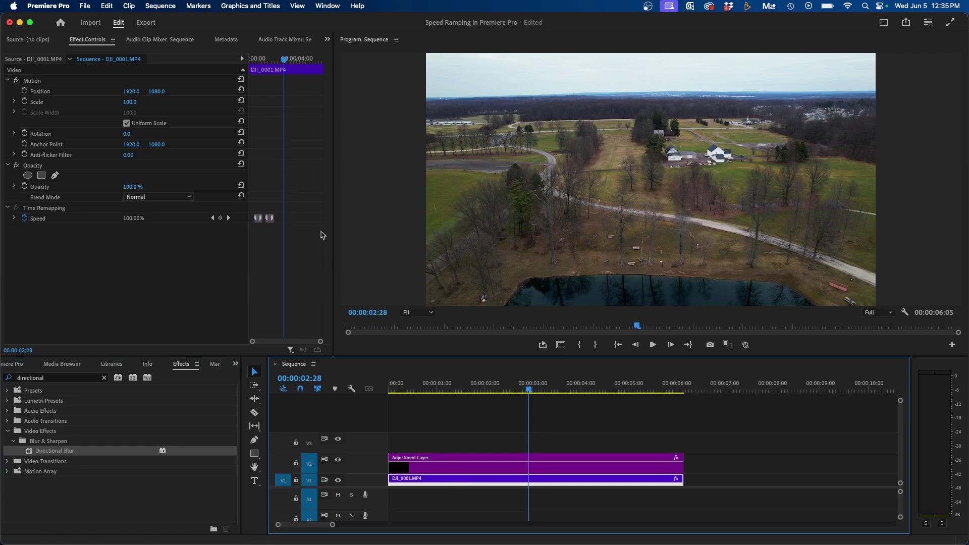
left_click(14, 219)
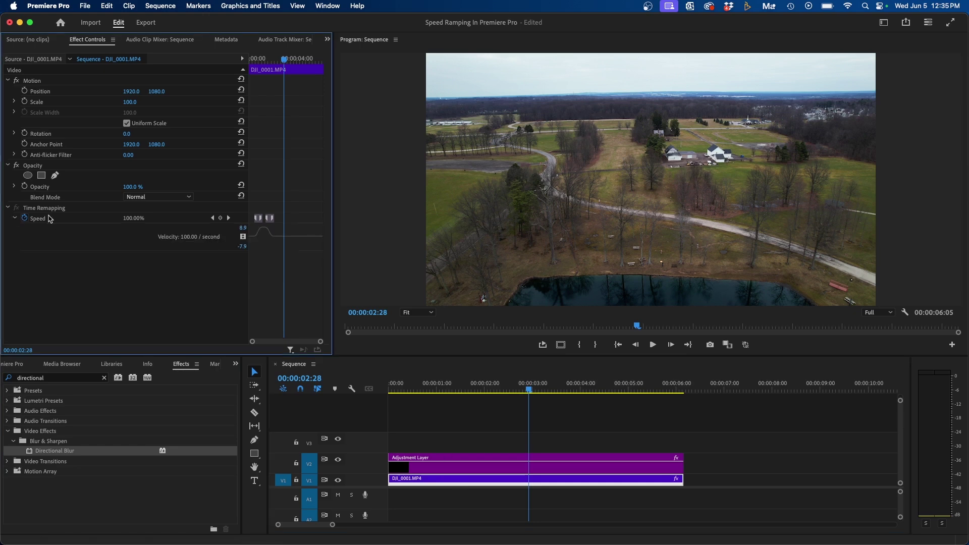
left_click(213, 219)
left_click(214, 220)
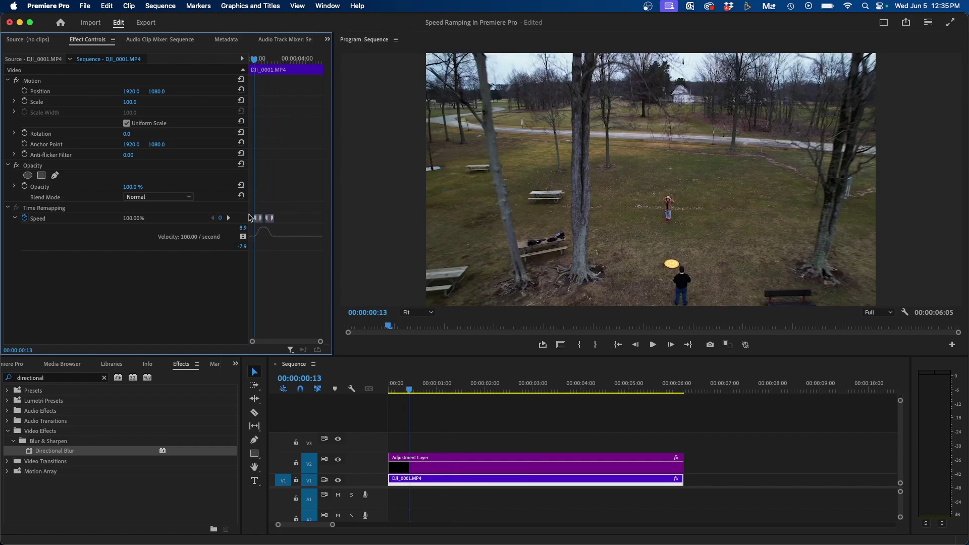
Enable Blur Length keyframing on the adjustment layer, then go to the next speed keyframe.
left_click(421, 468)
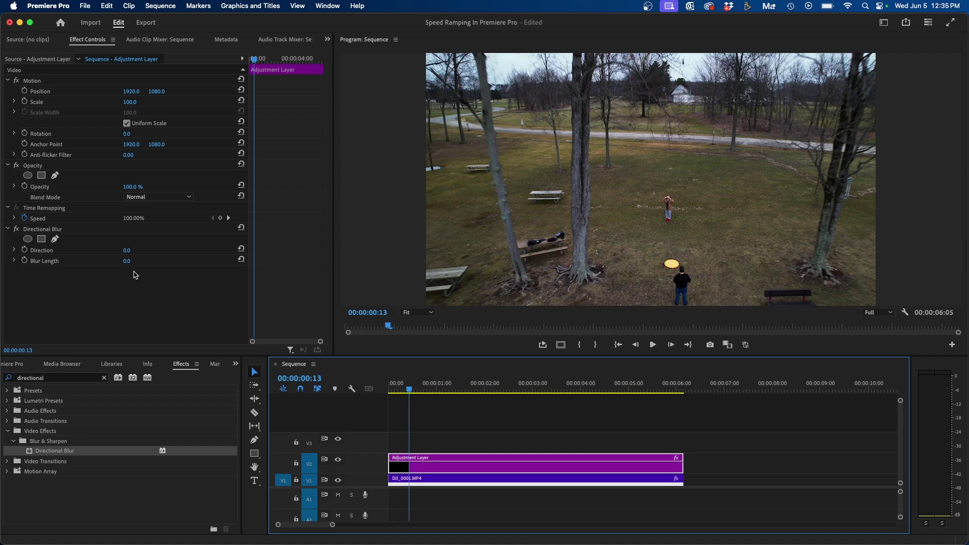
left_click(25, 261)
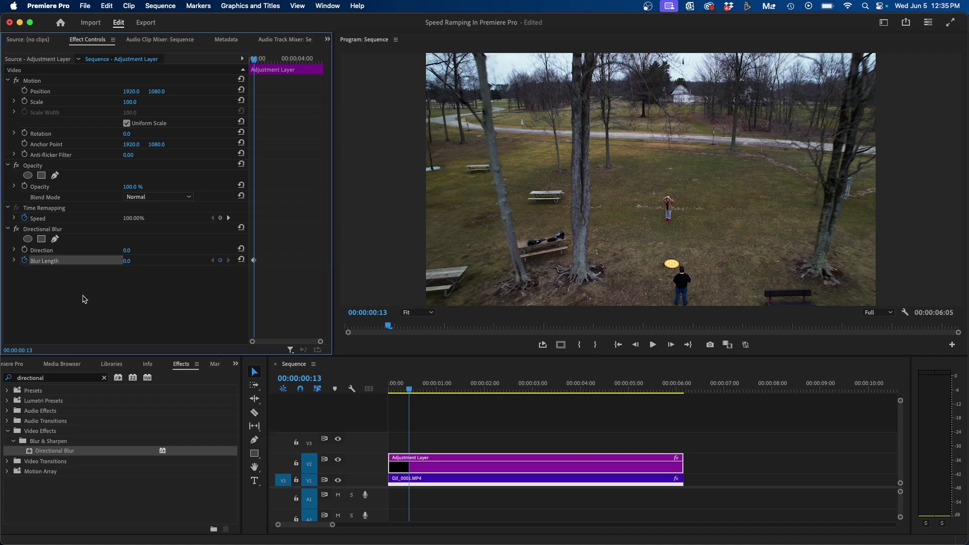
left_click(485, 478)
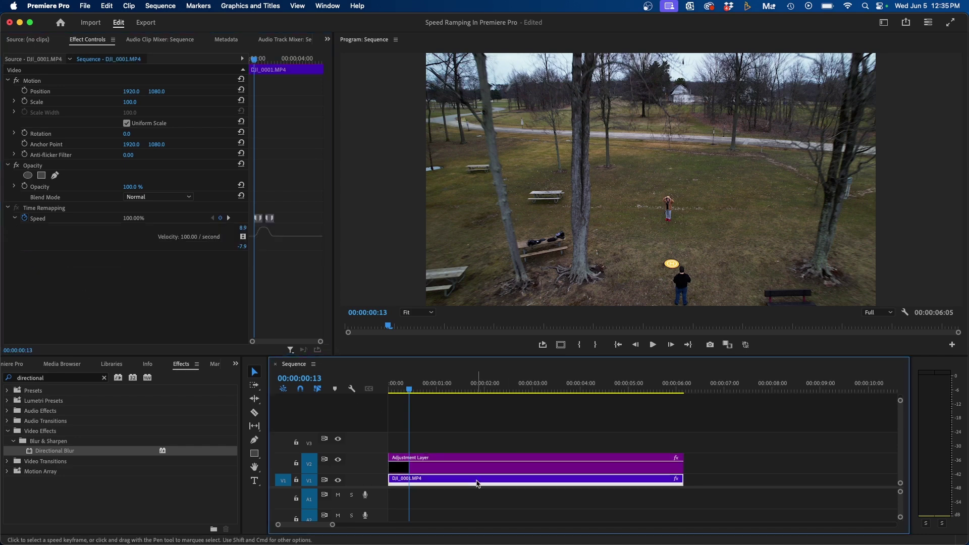
left_click(230, 219)
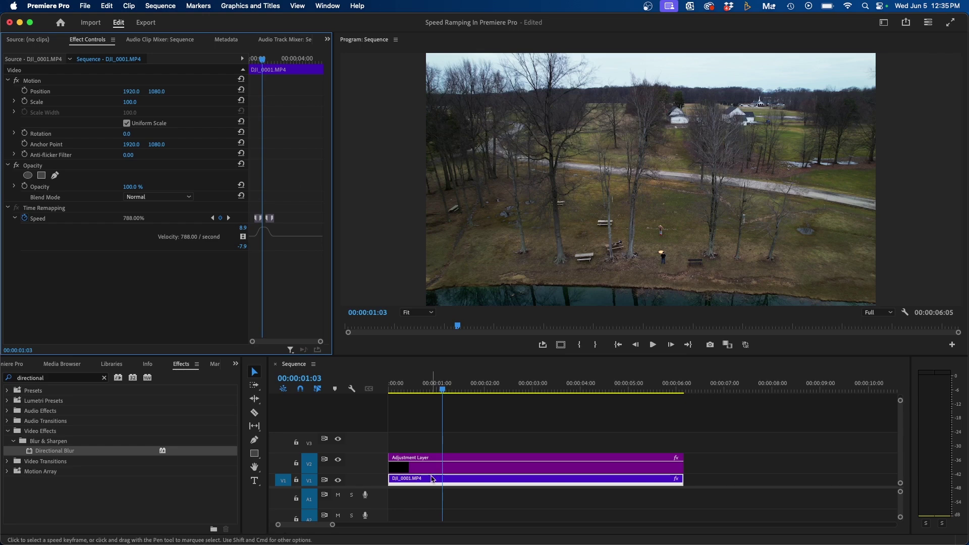
Set the adjustment layer's Blur Length to 30 and Direction to 90°.
left_click_drag(54, 451, 455, 463)
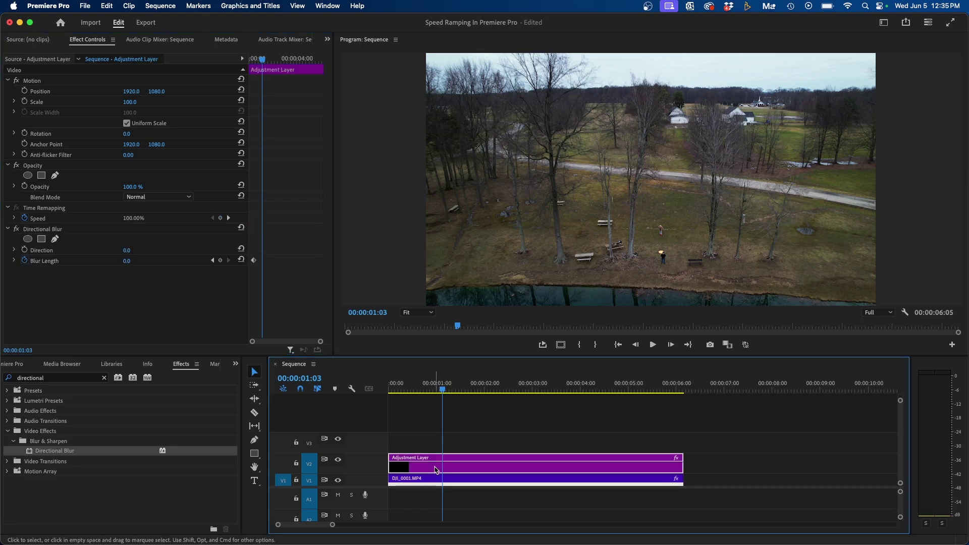
left_click(133, 261)
type("30")
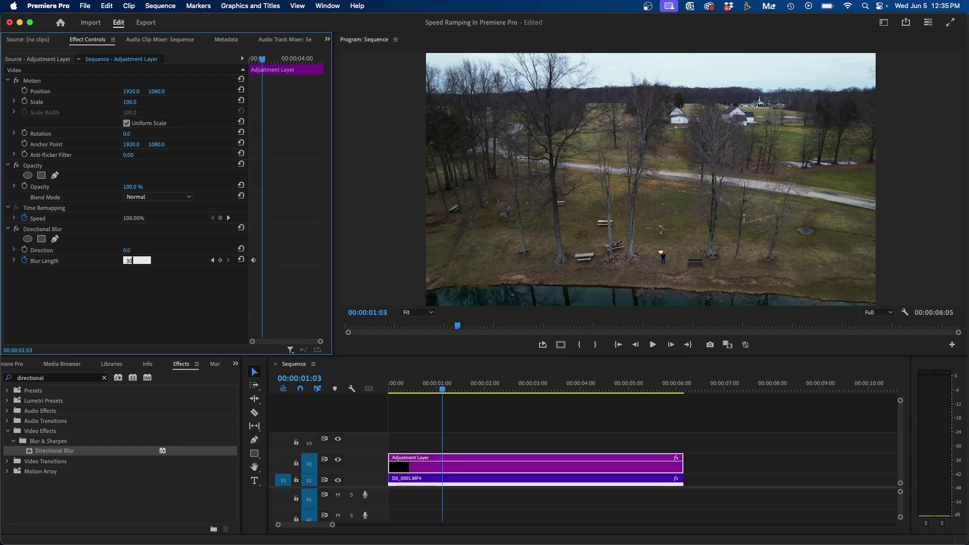
key("Return")
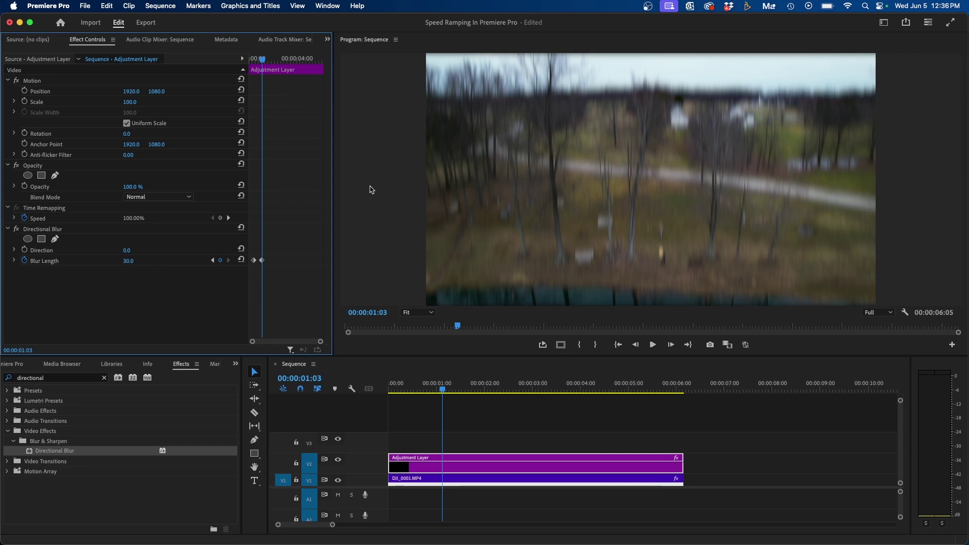
left_click(130, 251)
type("90")
key("Return")
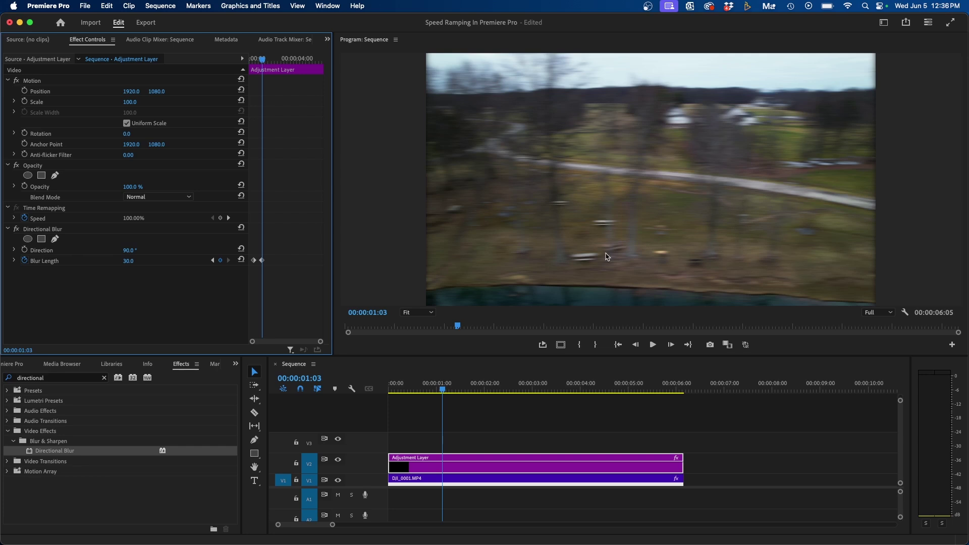
Add a Blur Length keyframe on the adjustment layer where the drone clip's speed starts slowing.
left_click(437, 483)
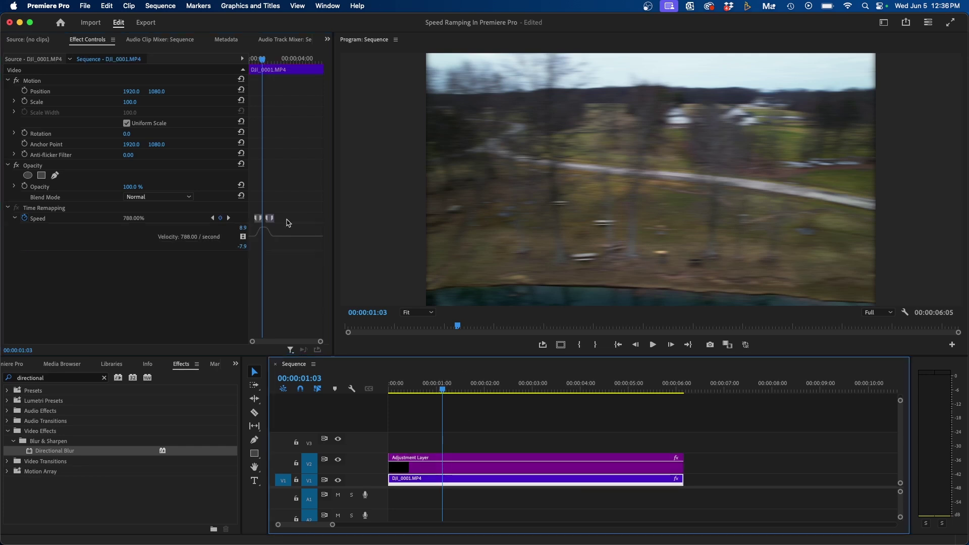
left_click(230, 220)
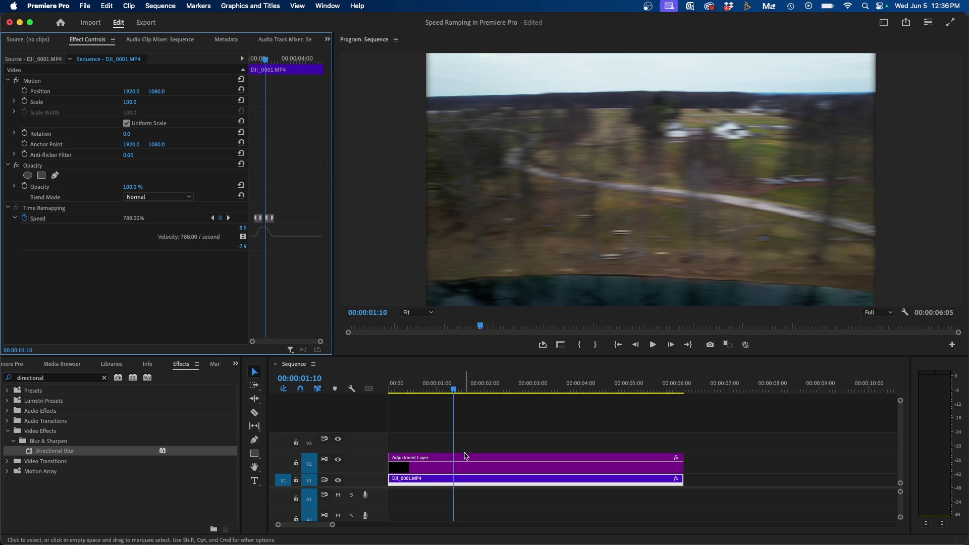
left_click(457, 465)
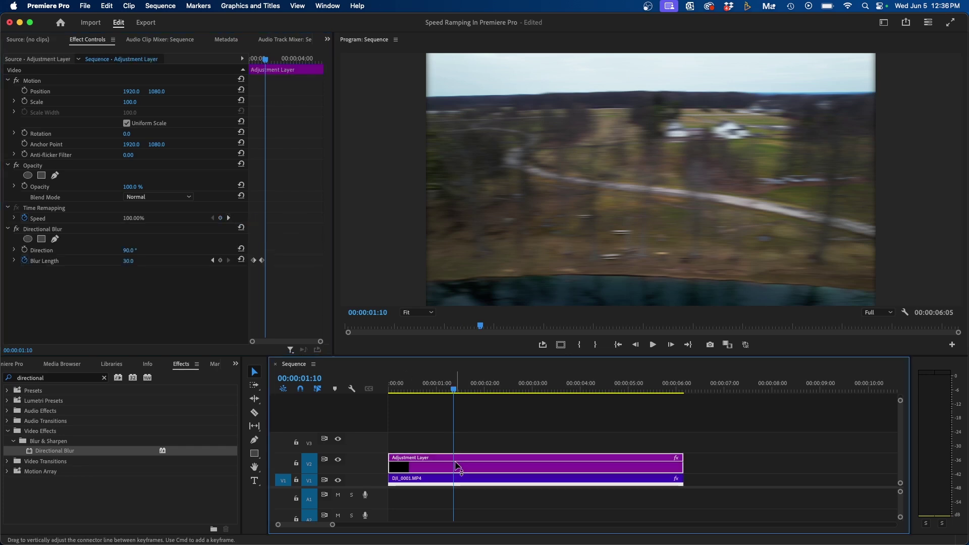
left_click(221, 260)
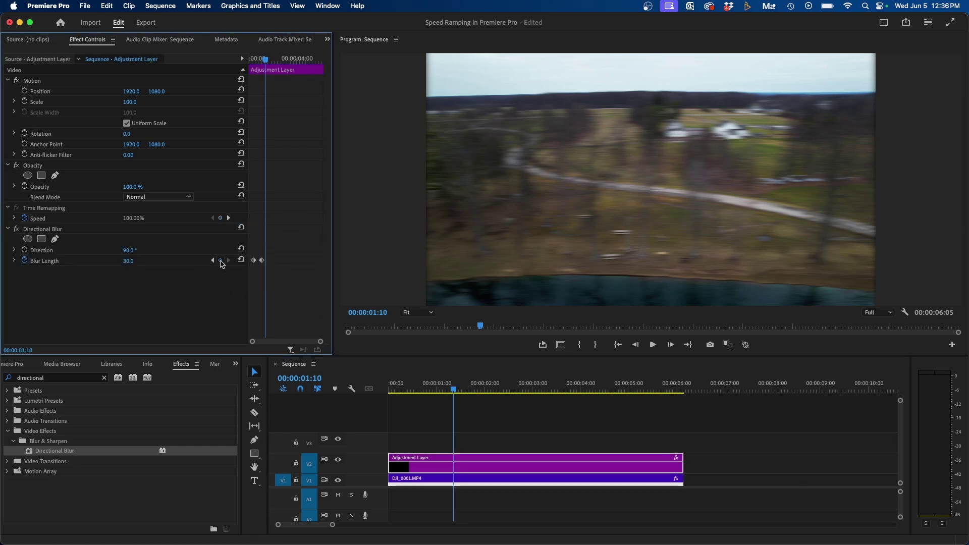
Set Blur Length to 0 at the last Speed keyframe, where speed returns to 100%.
left_click(446, 483)
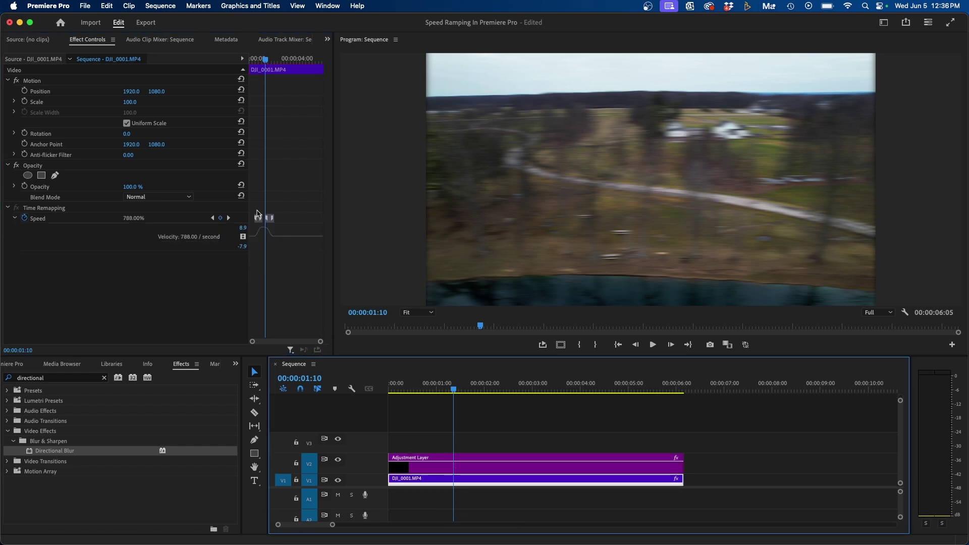
left_click(230, 219)
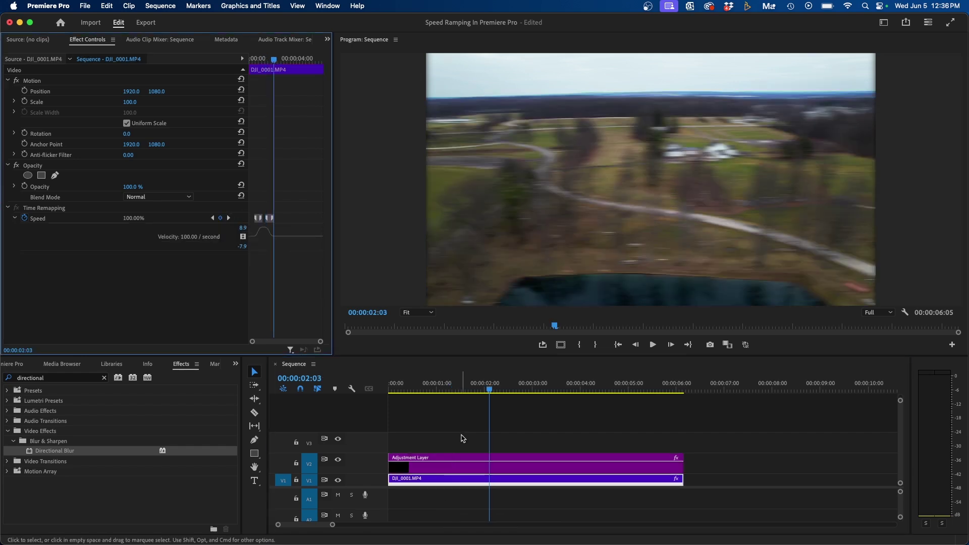
left_click(447, 465)
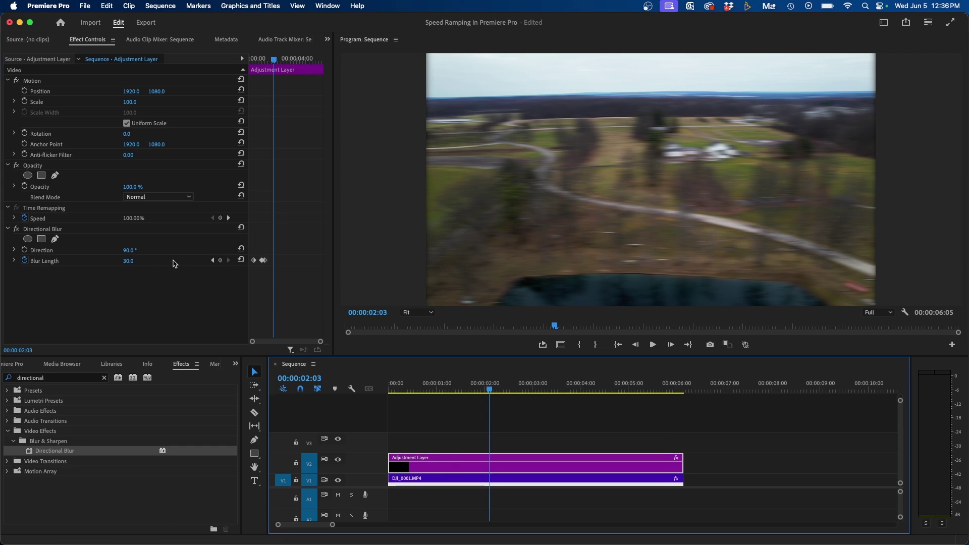
left_click(130, 261)
type("0")
key("Return")
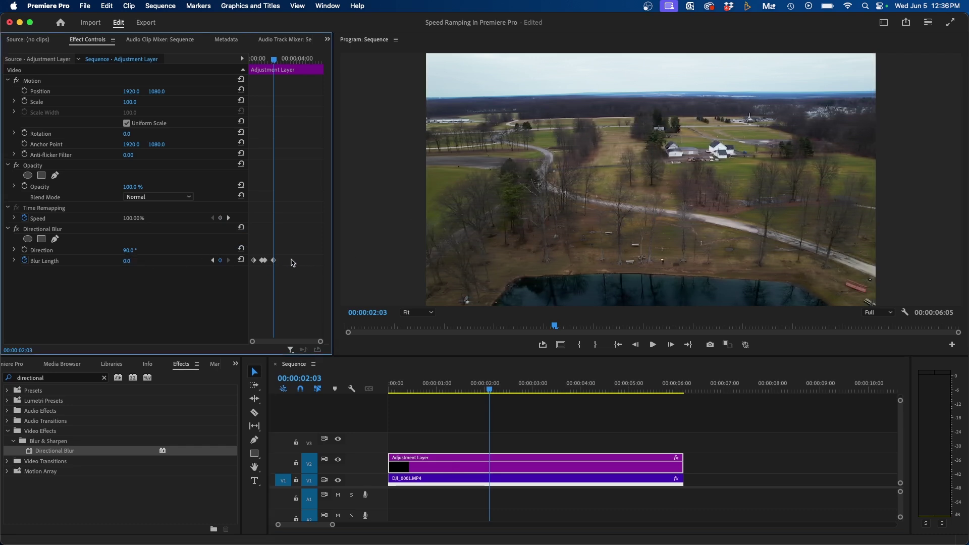
Play back the speed ramp and scrub into the fast section to check the blur.
left_click(391, 383)
key("space")
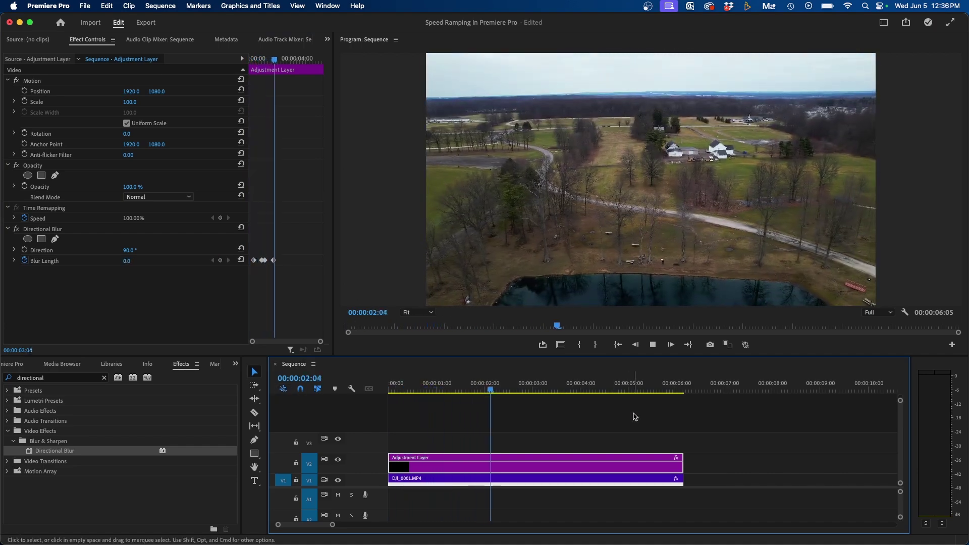
key("space")
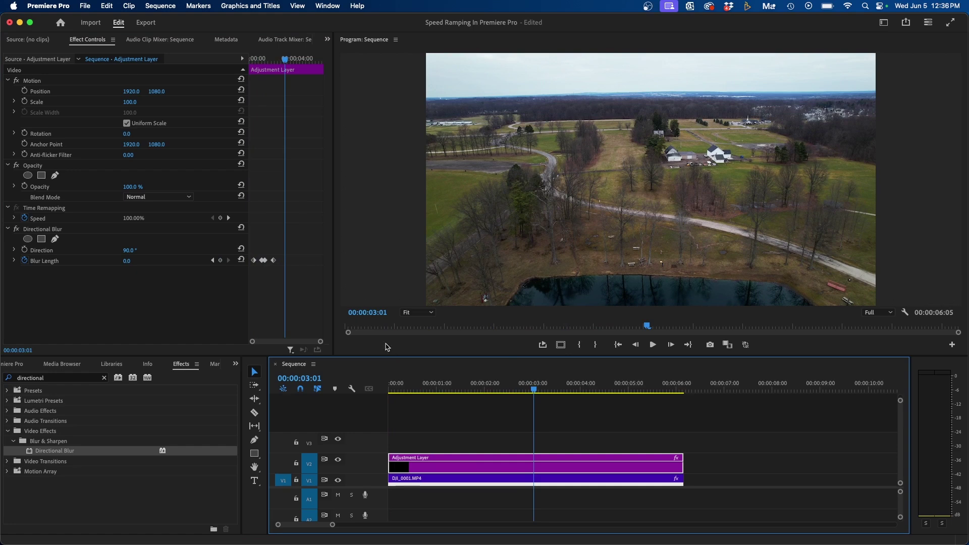
left_click(265, 62)
left_click_drag(264, 62, 264, 62)
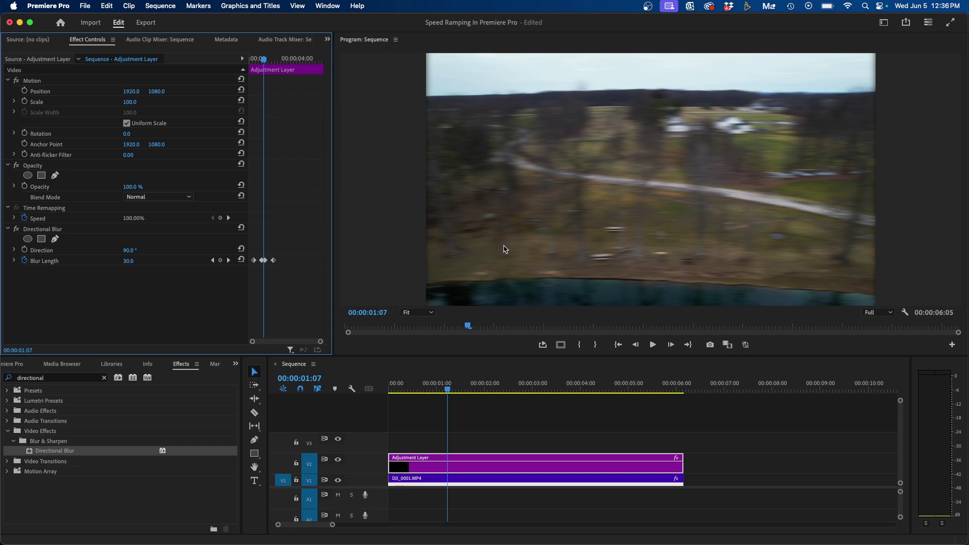
Add an inverted oval mask to Directional Blur, stretched wide and tall across the frame centre.
left_click(42, 231)
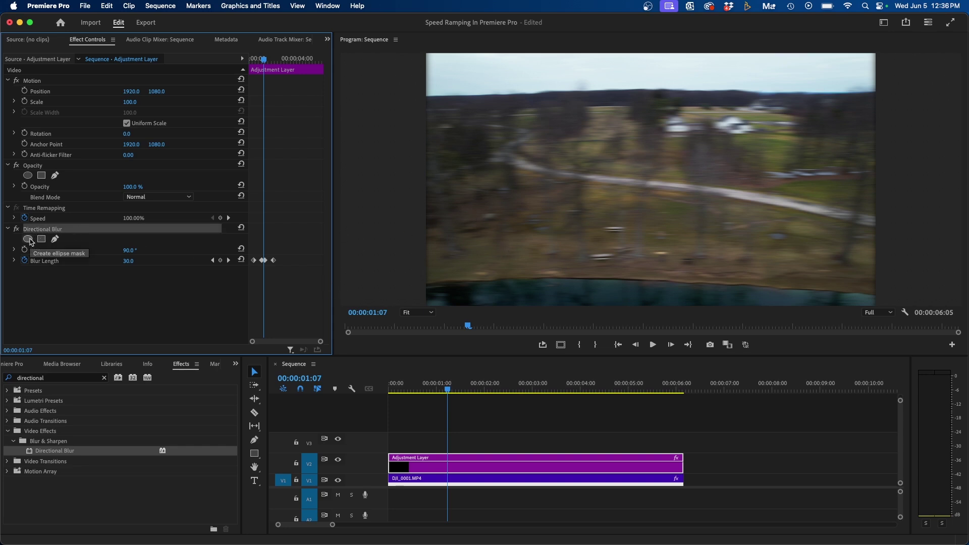
left_click(28, 239)
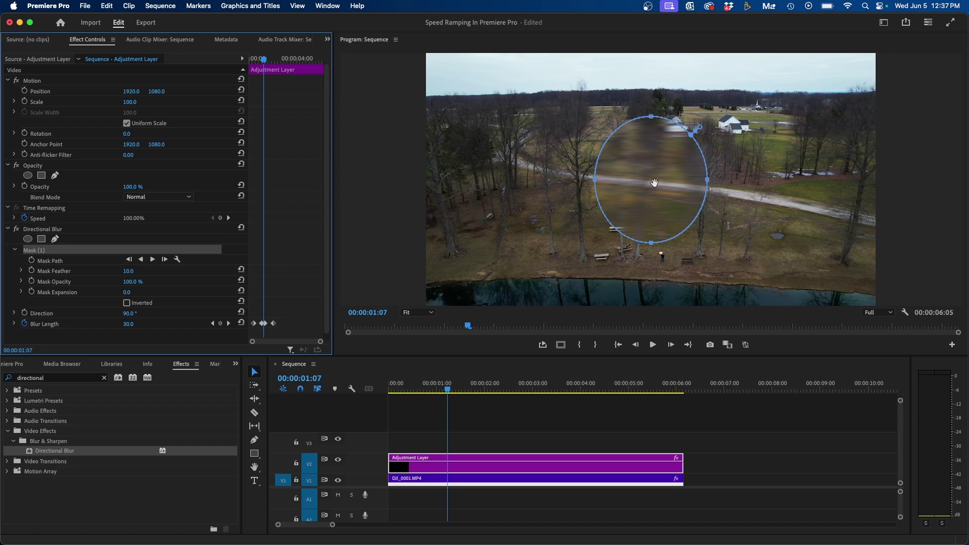
left_click_drag(650, 241, 651, 283)
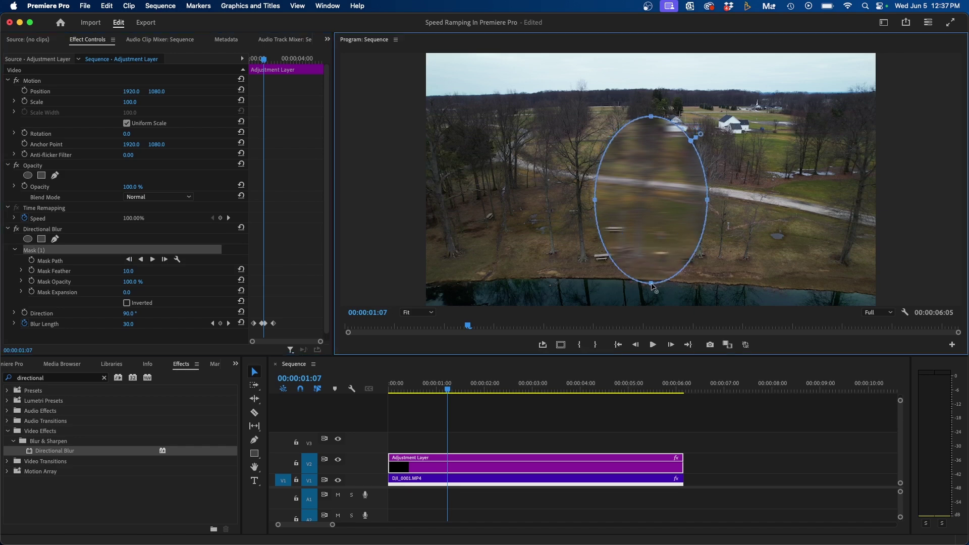
left_click_drag(651, 116, 651, 96)
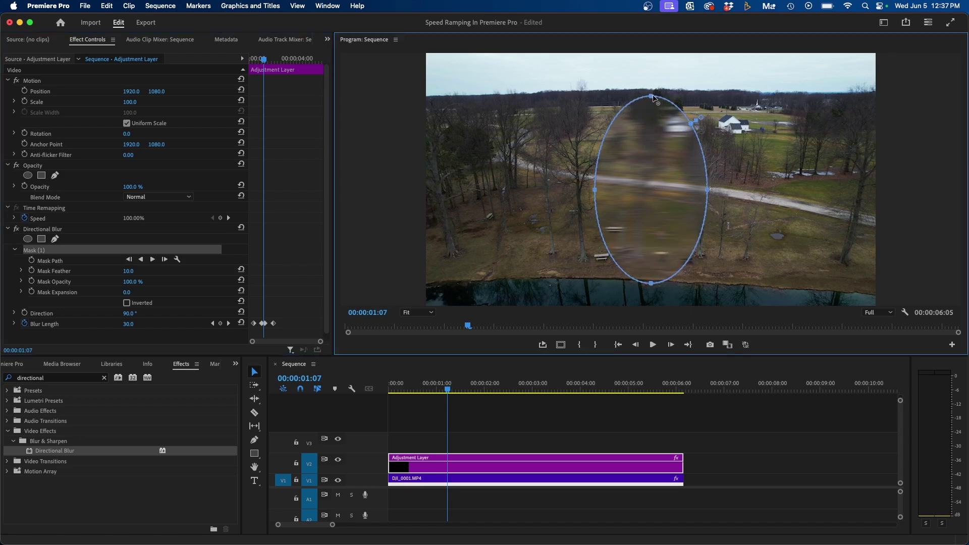
left_click_drag(708, 190, 849, 190)
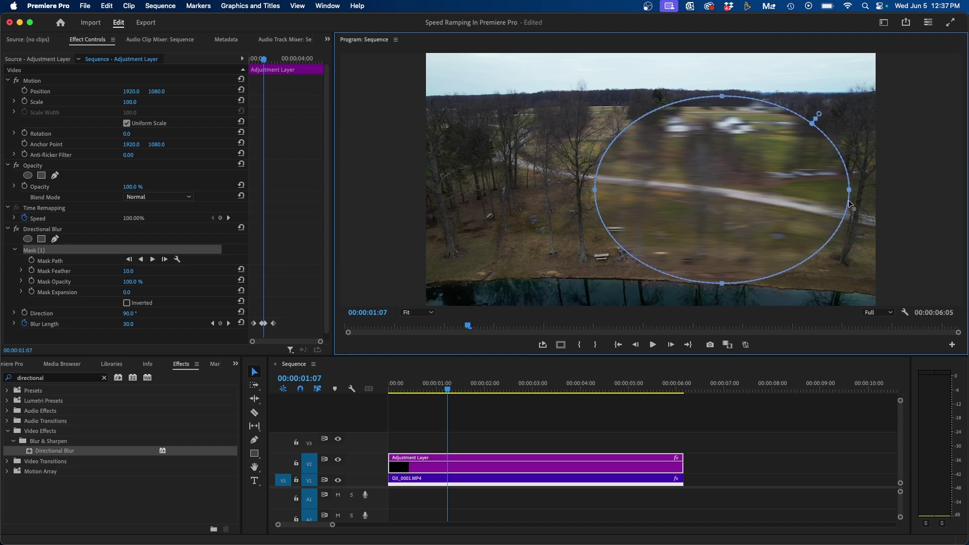
left_click_drag(594, 190, 446, 190)
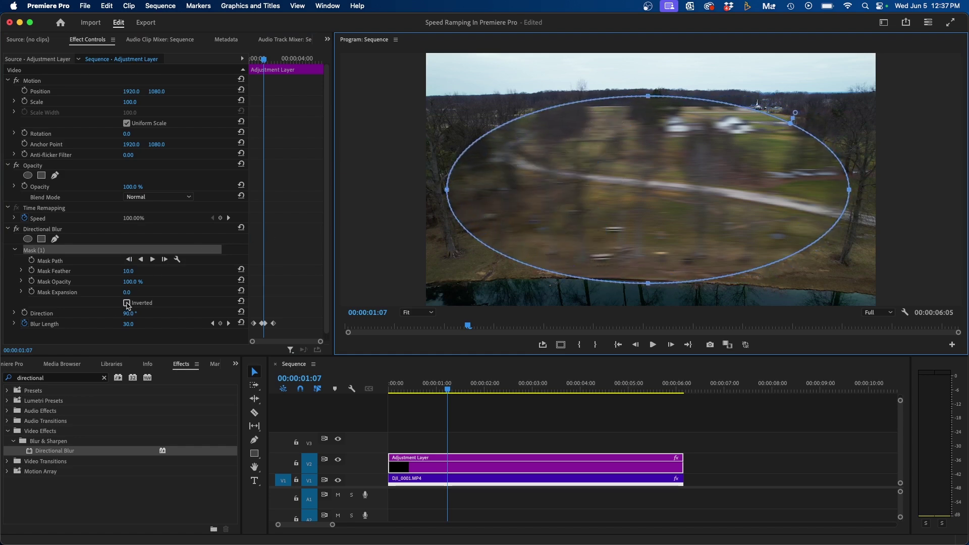
left_click(127, 304)
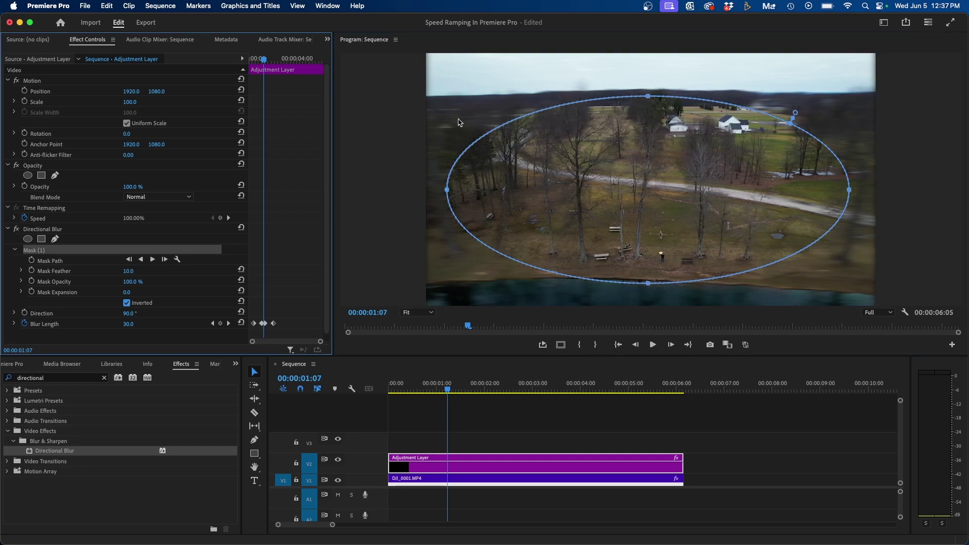
Set Mask Feather to 400 and push the lower-right mask curve toward the corner.
left_click(129, 271)
type("4")
key("Return")
left_click(530, 268)
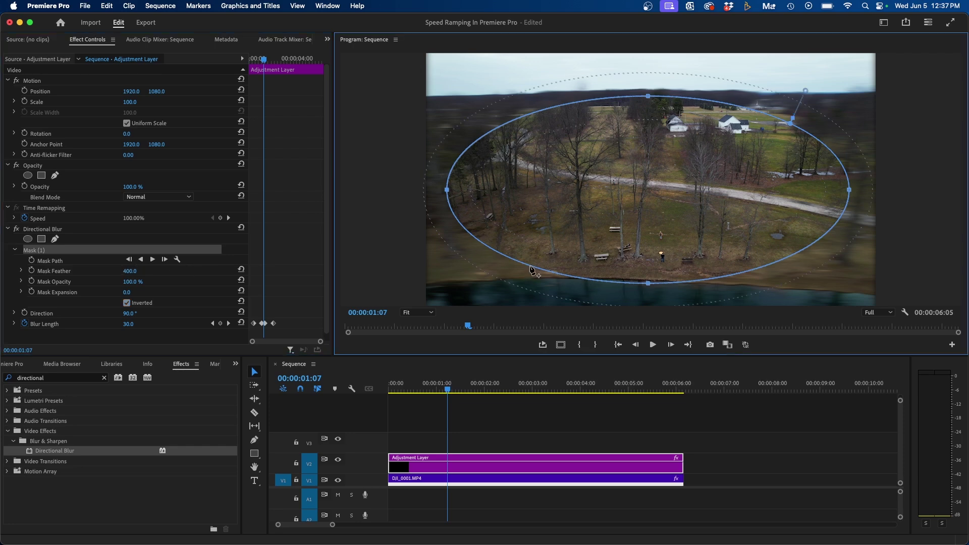
mouse_move(530, 268)
left_mouse_down()
mouse_move(520, 269)
mouse_move(563, 273)
left_mouse_up()
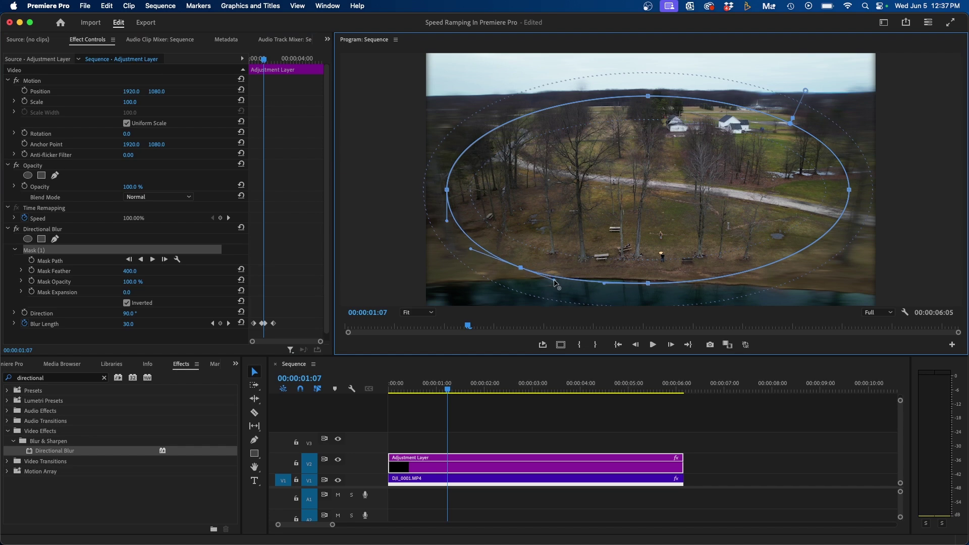
left_click(790, 262)
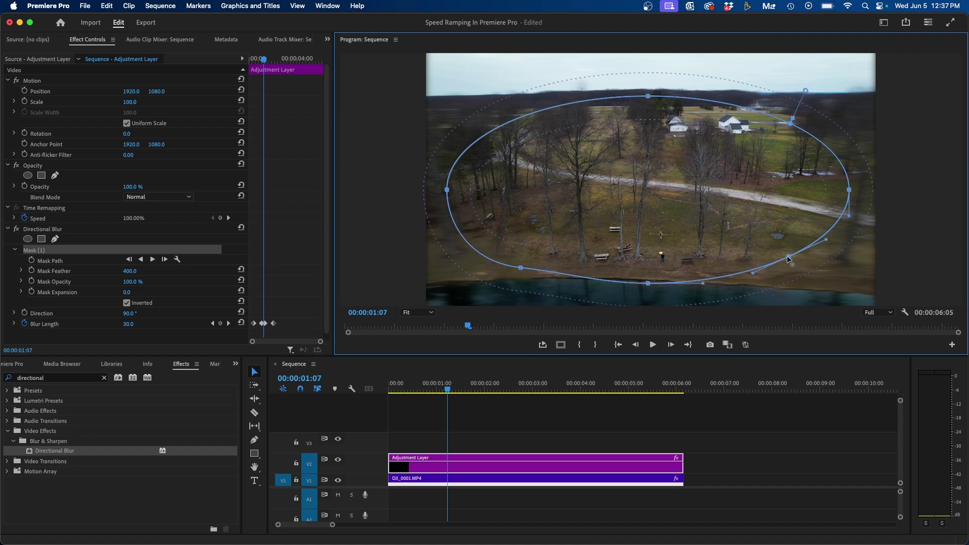
mouse_move(787, 256)
left_mouse_down()
mouse_move(810, 274)
mouse_move(854, 276)
mouse_move(810, 280)
left_mouse_up()
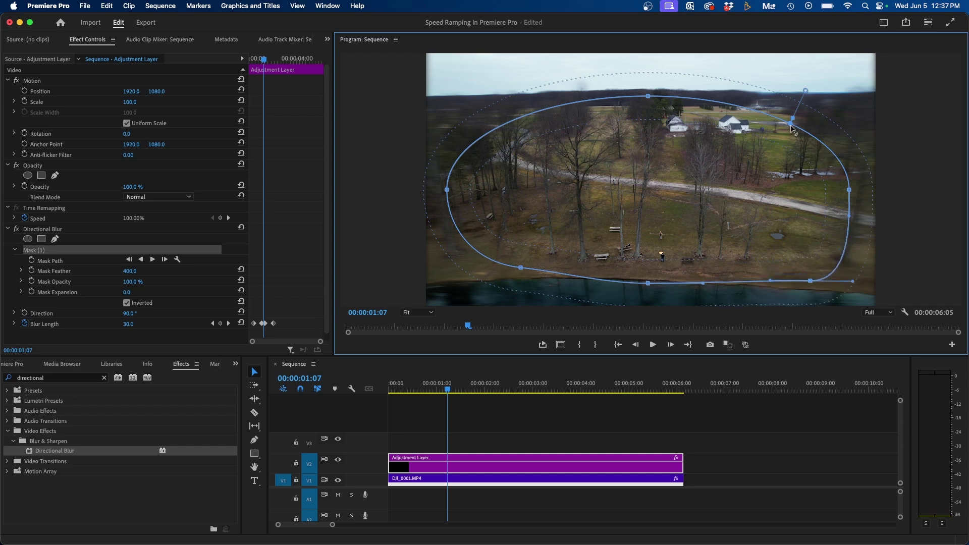
Pull the upper mask points toward the frame corners and level the top edge.
left_click(808, 135)
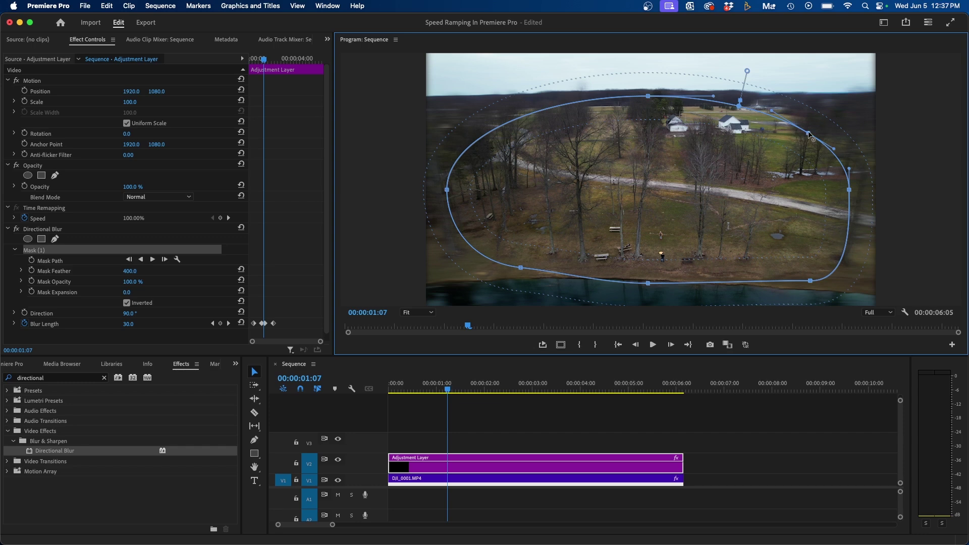
mouse_move(809, 134)
left_mouse_down()
mouse_move(820, 107)
mouse_move(758, 102)
left_mouse_up()
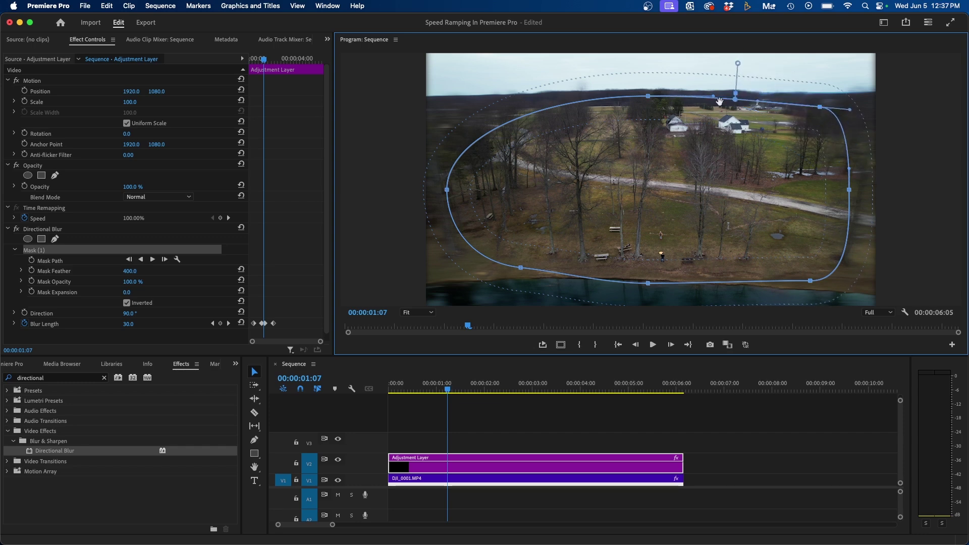
left_click(511, 123)
mouse_move(511, 123)
left_mouse_down()
mouse_move(491, 101)
mouse_move(534, 96)
left_mouse_up()
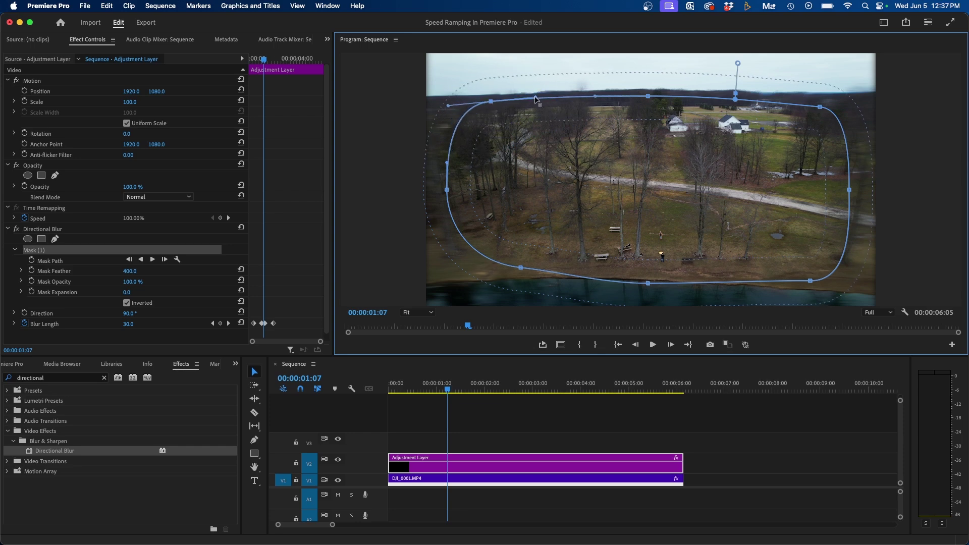
left_click_drag(648, 96, 648, 121)
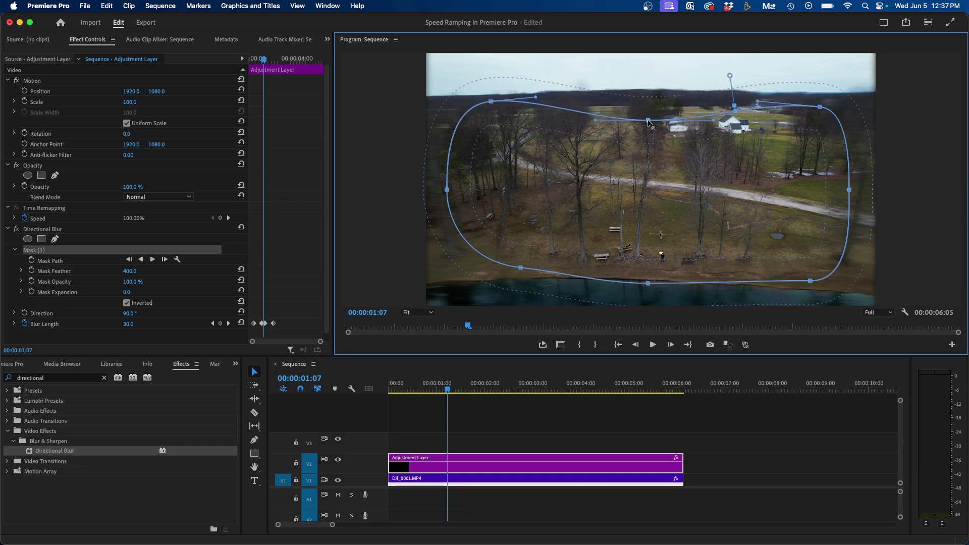
left_click_drag(492, 107, 489, 123)
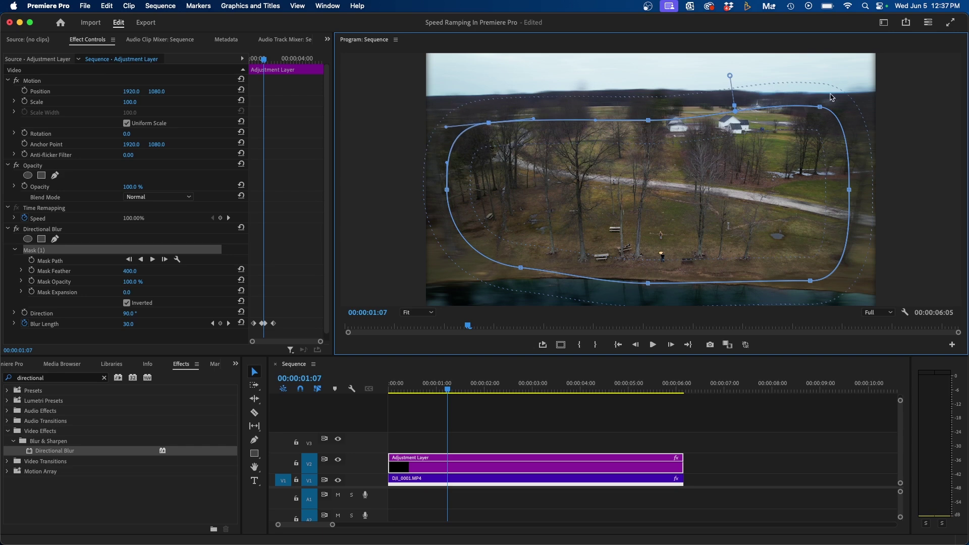
left_click_drag(819, 107, 820, 121)
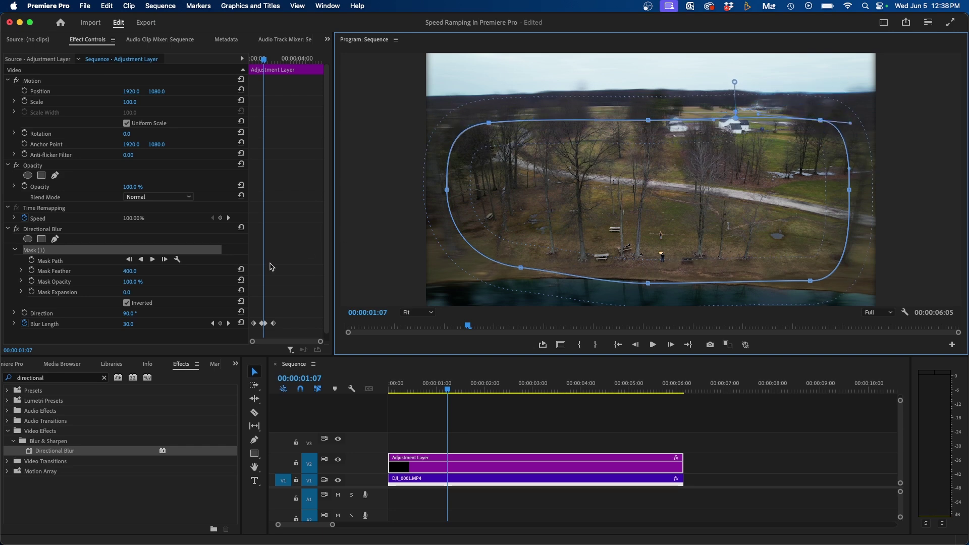
Raise Mask Expansion to about 159 and deselect the adjustment layer.
left_click_drag(126, 294, 175, 294)
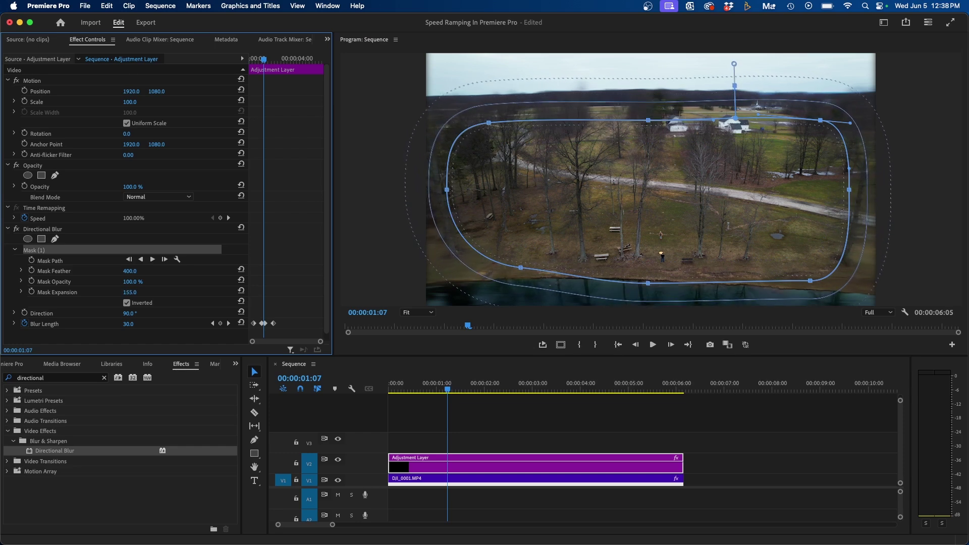
left_click_drag(130, 292, 151, 292)
left_click(469, 441)
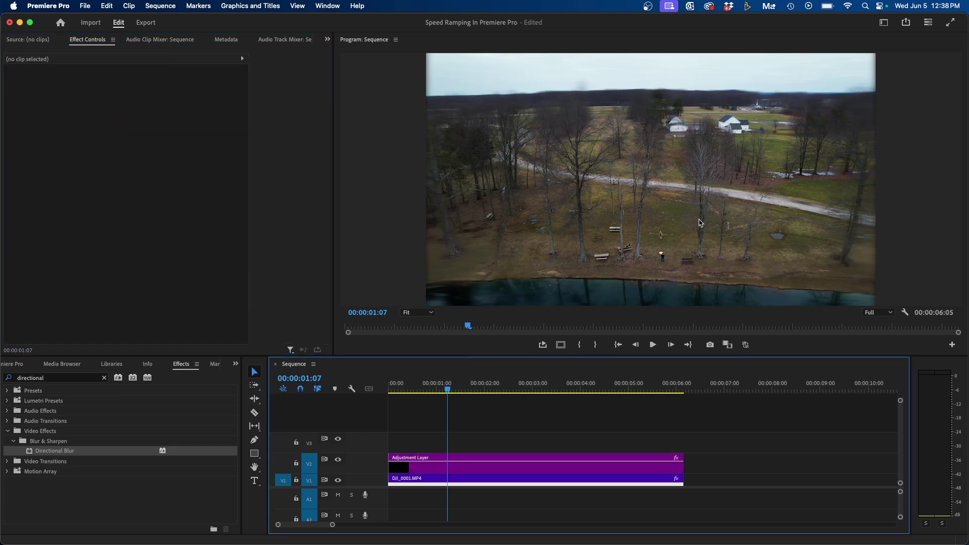
left_click(775, 216)
key("grave")
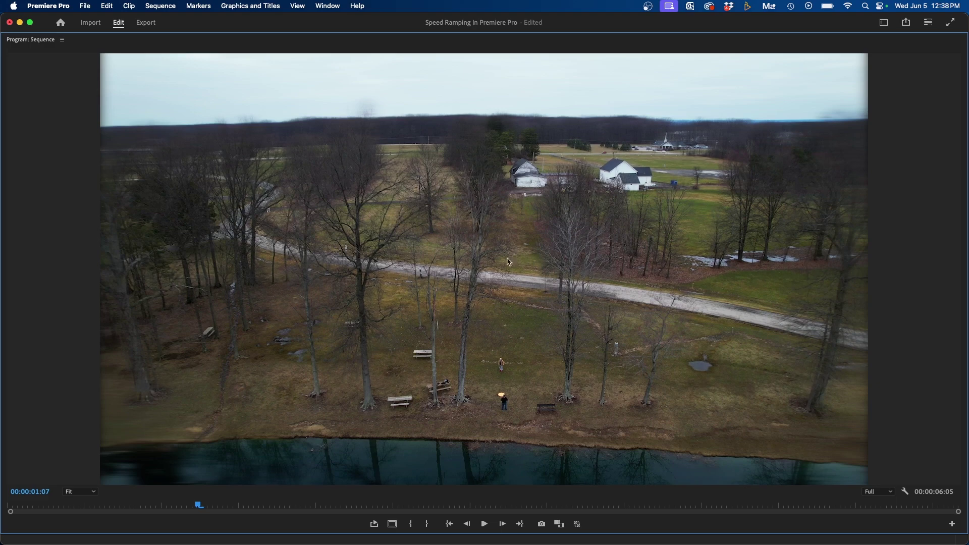
key("grave")
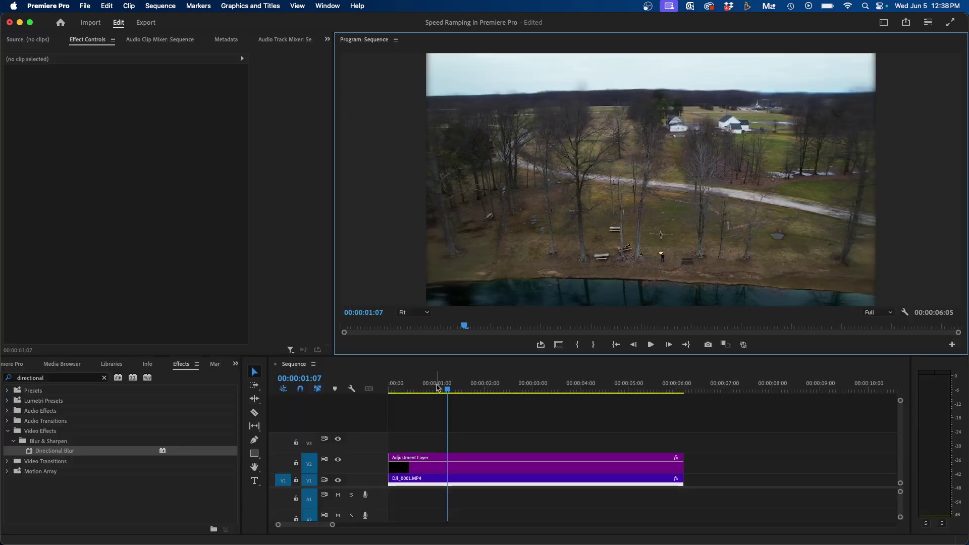
key("Home")
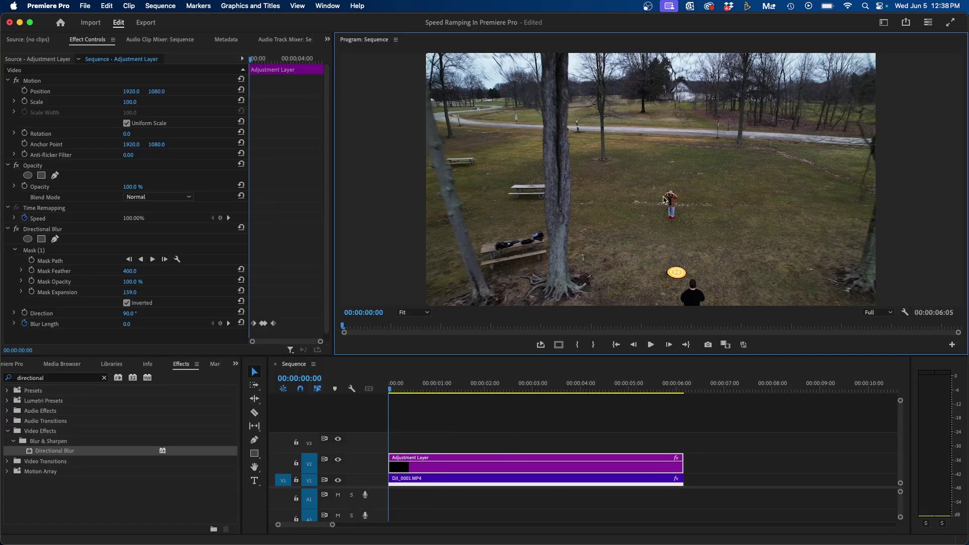
key("grave")
key("space")
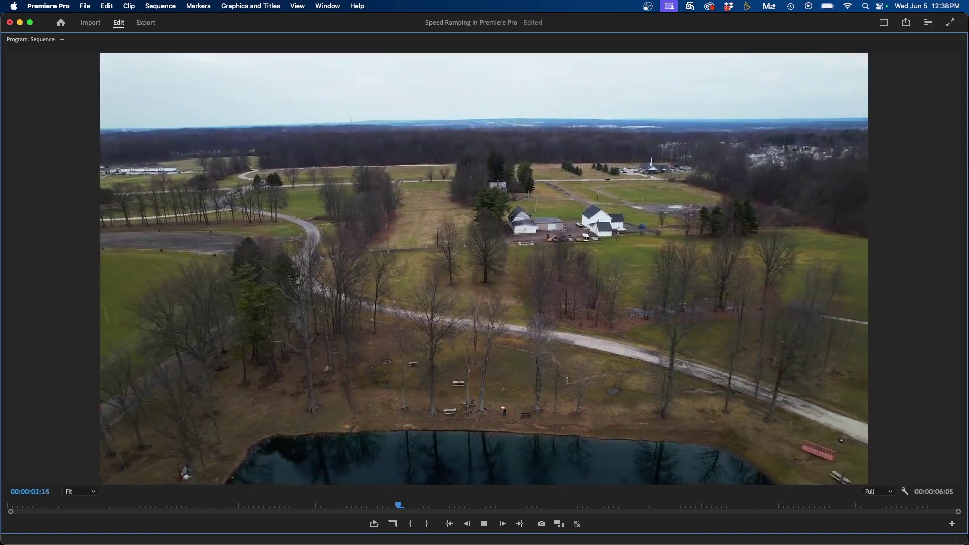
key("grave")
key("Home")
key("grave")
key("space")
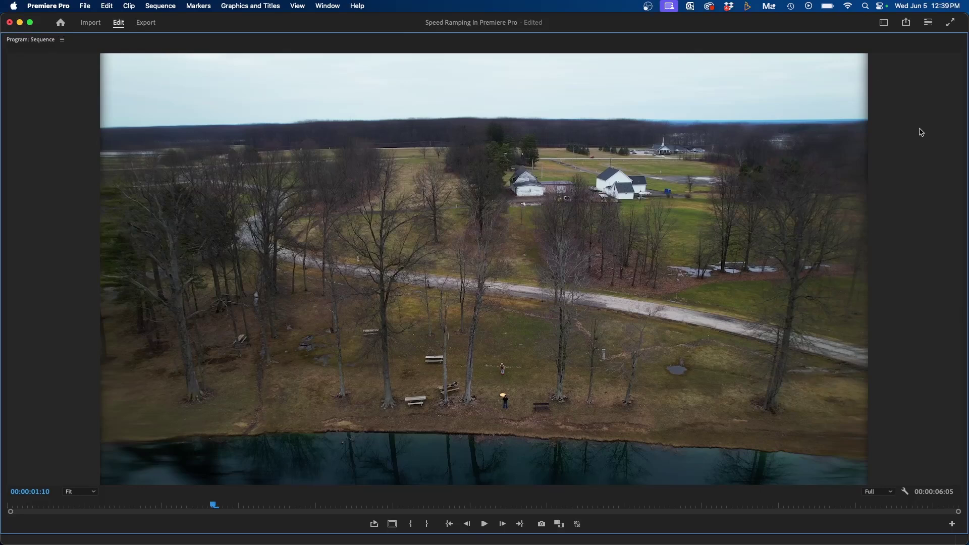
key("grave")
left_click(390, 493)
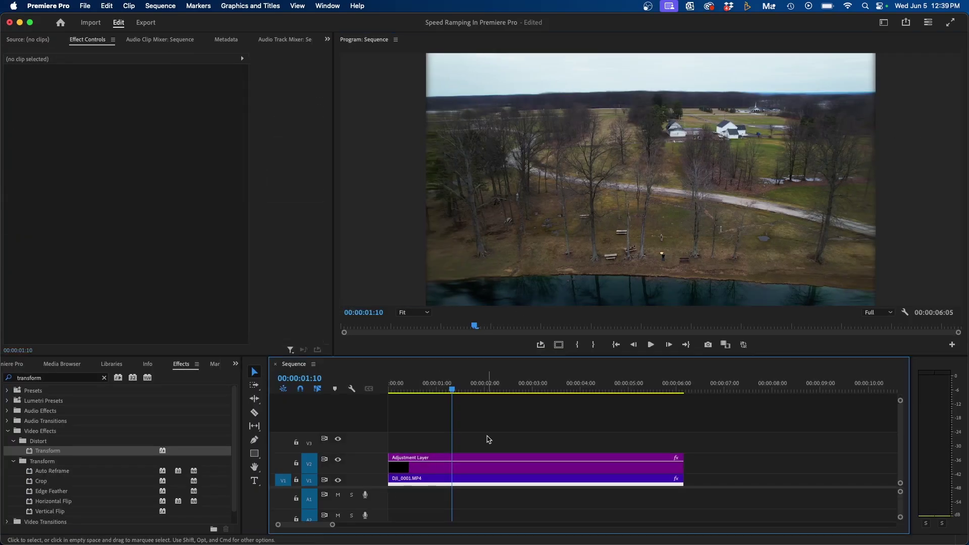
Nest the drone clip and adjustment layer into a sequence named DRONE SPEED RAMP.
left_click_drag(487, 439, 433, 475)
right_click(435, 468)
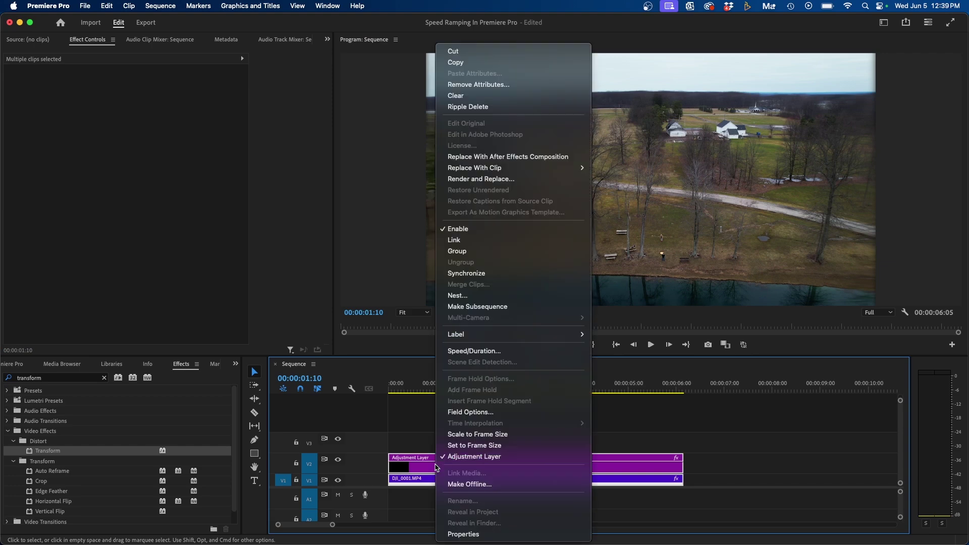
left_click(494, 296)
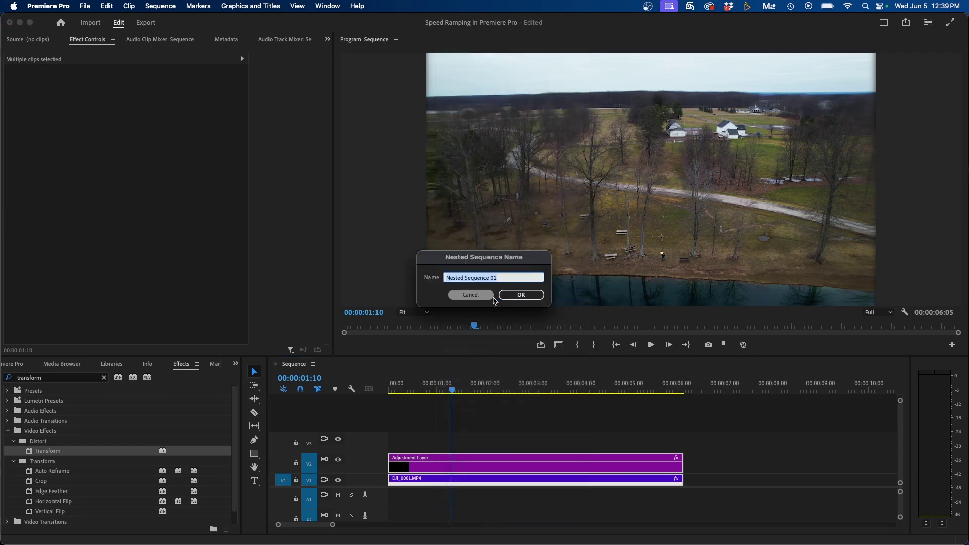
type("DRONE SPEED RAMP")
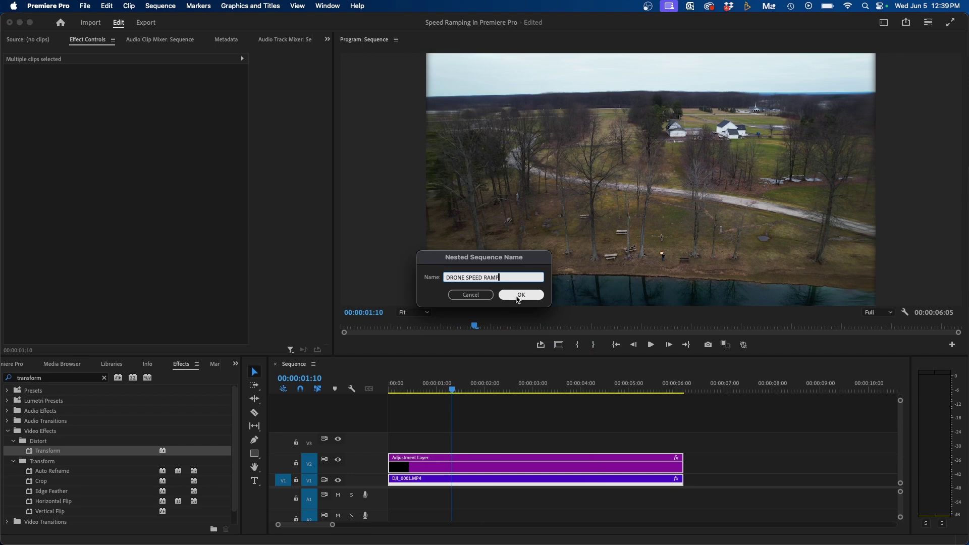
left_click(515, 294)
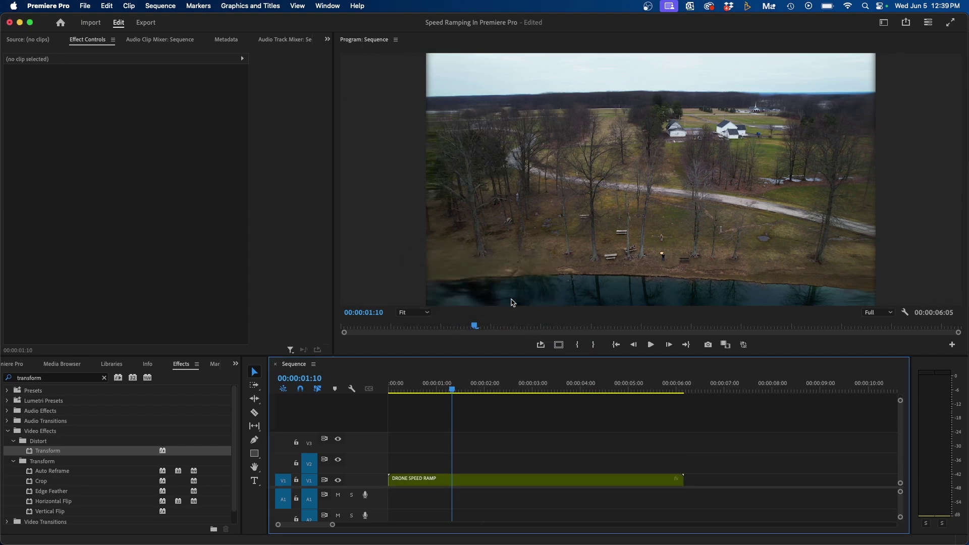
Set the DRONE SPEED RAMP nested clip's Scale to 105.
left_click(421, 485)
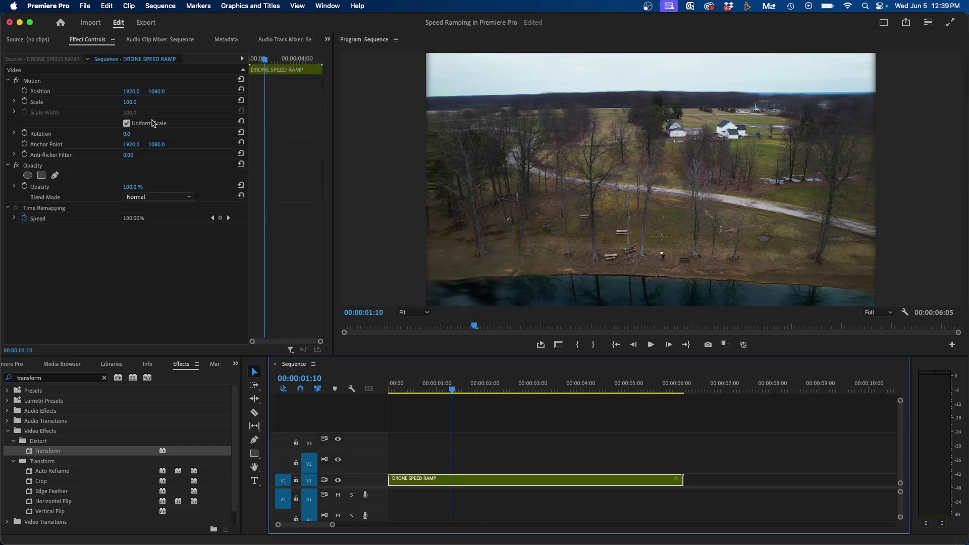
left_click(130, 103)
type("5")
key("Return")
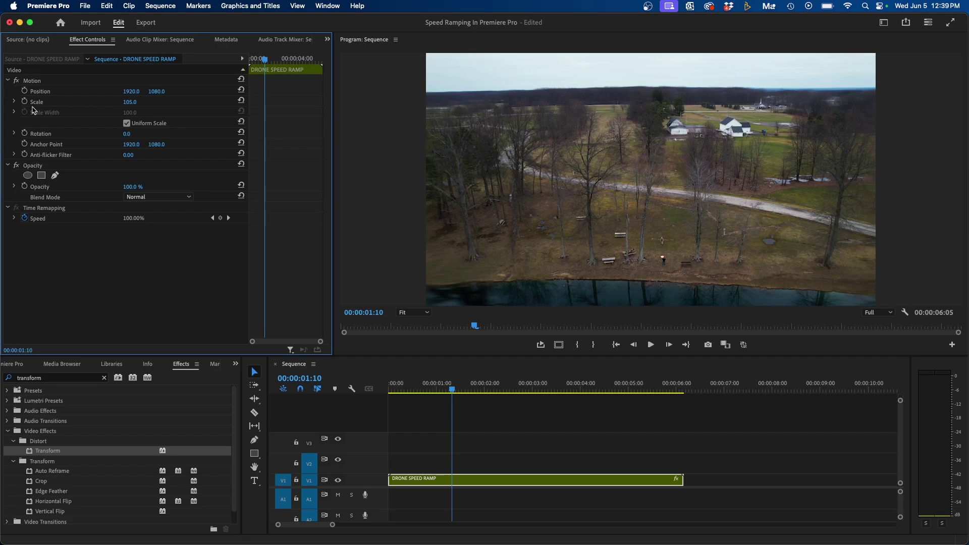
Play the nested DRONE SPEED RAMP sequence from the start in a maximized Program Monitor.
left_click(816, 206)
key("Home")
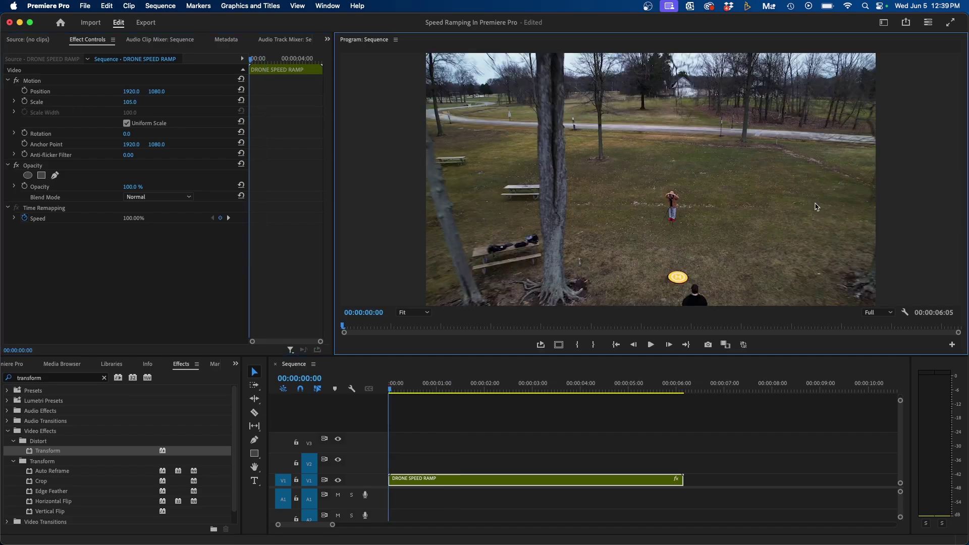
key("grave")
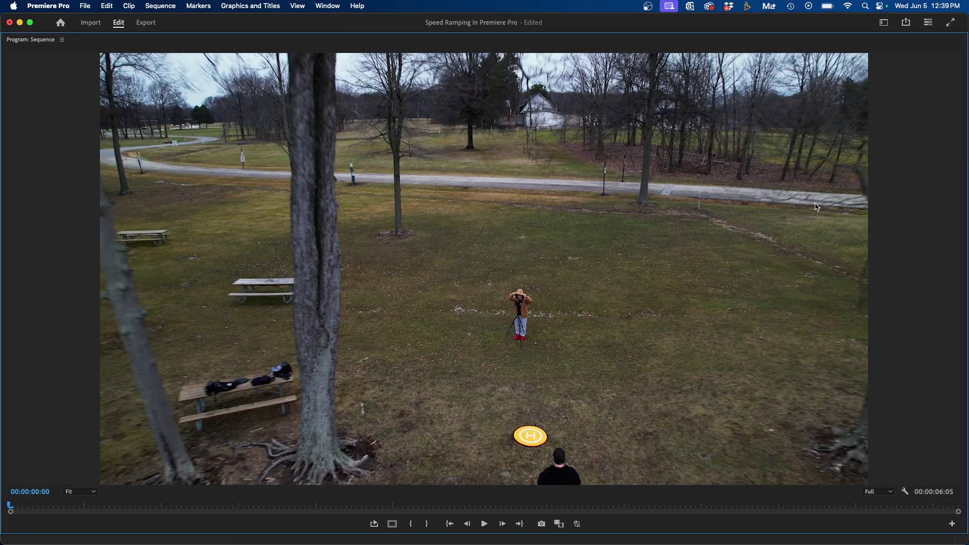
key("space")
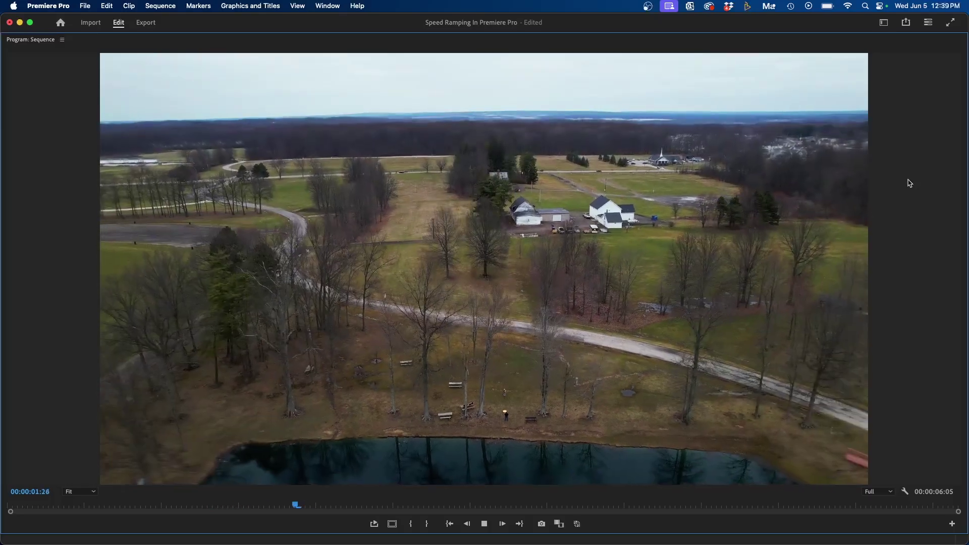